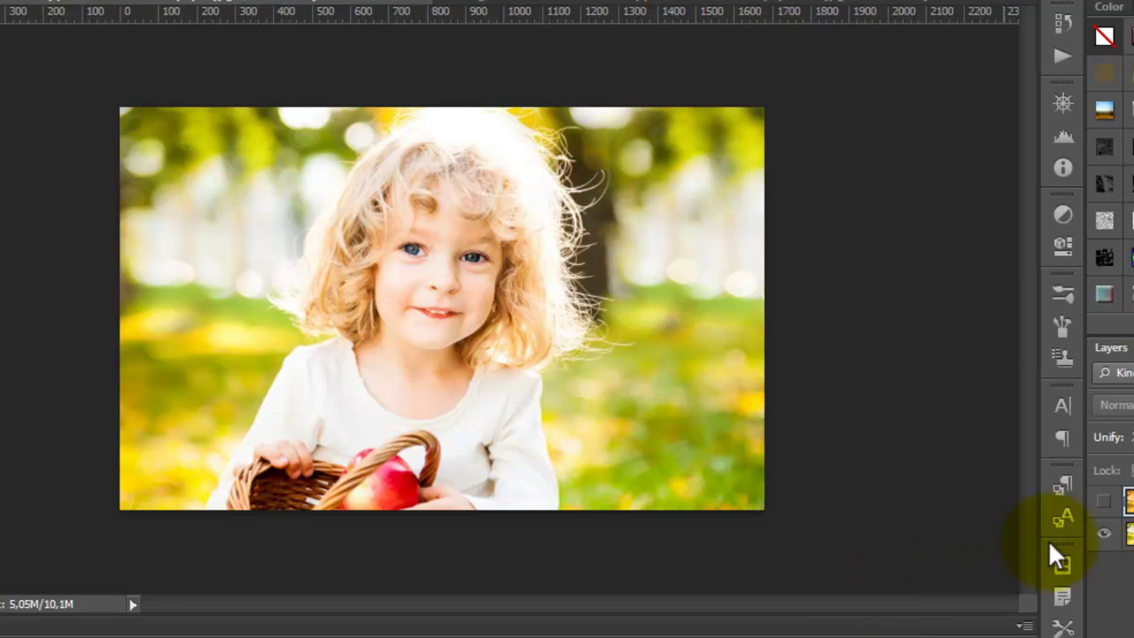
Preview the finished warm-toned version, hide it again, and select the Background layer
{"action": "left_click", "coordinate": [1107, 503]}
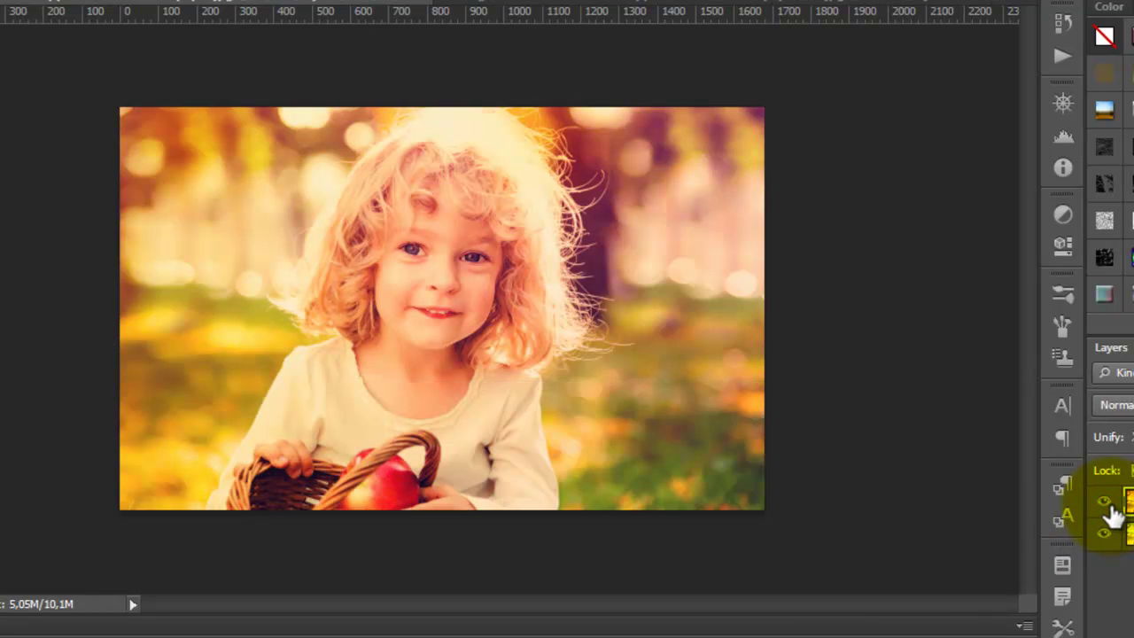
{"action": "left_click", "coordinate": [1107, 503]}
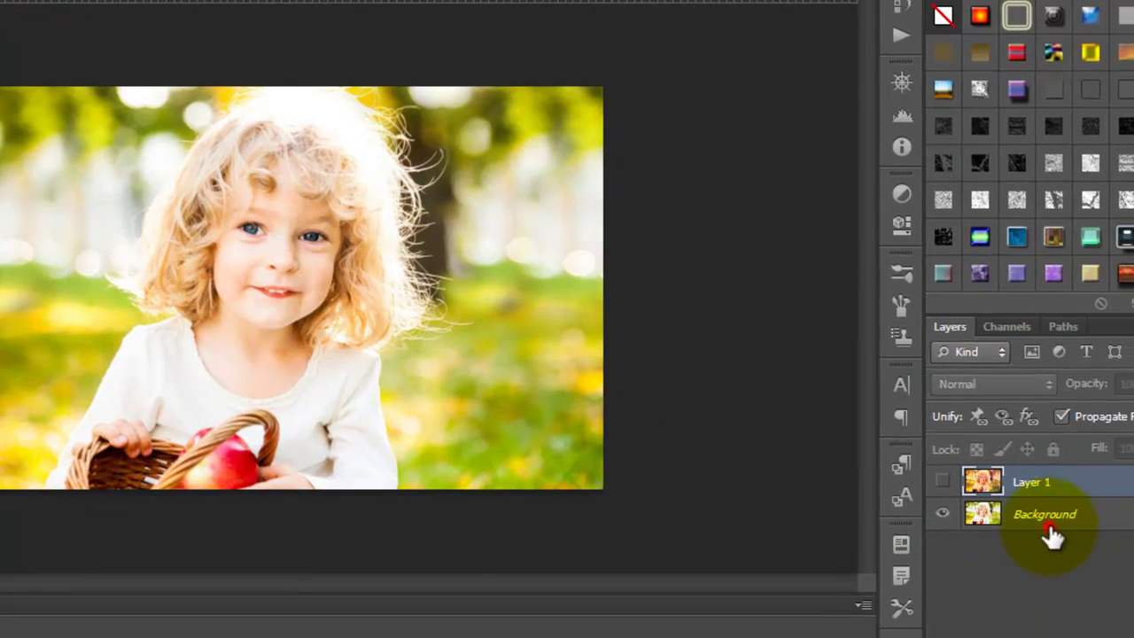
{"action": "left_click", "coordinate": [1045, 518]}
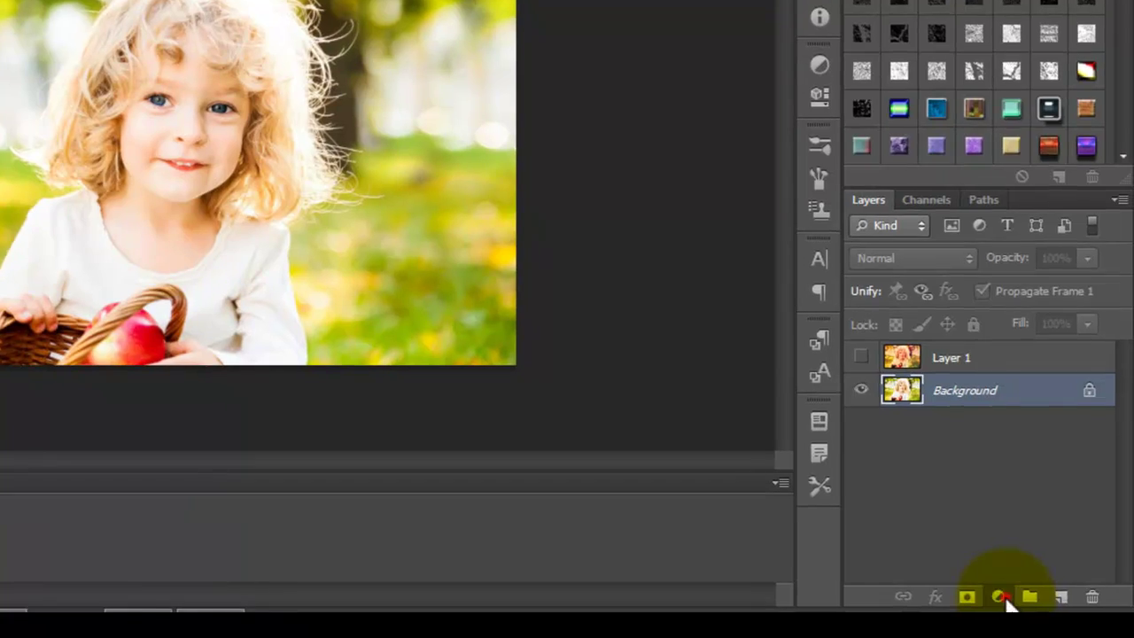
Add a Levels adjustment layer with the Blue channel's black input raised to 44
{"action": "left_click", "coordinate": [1005, 598]}
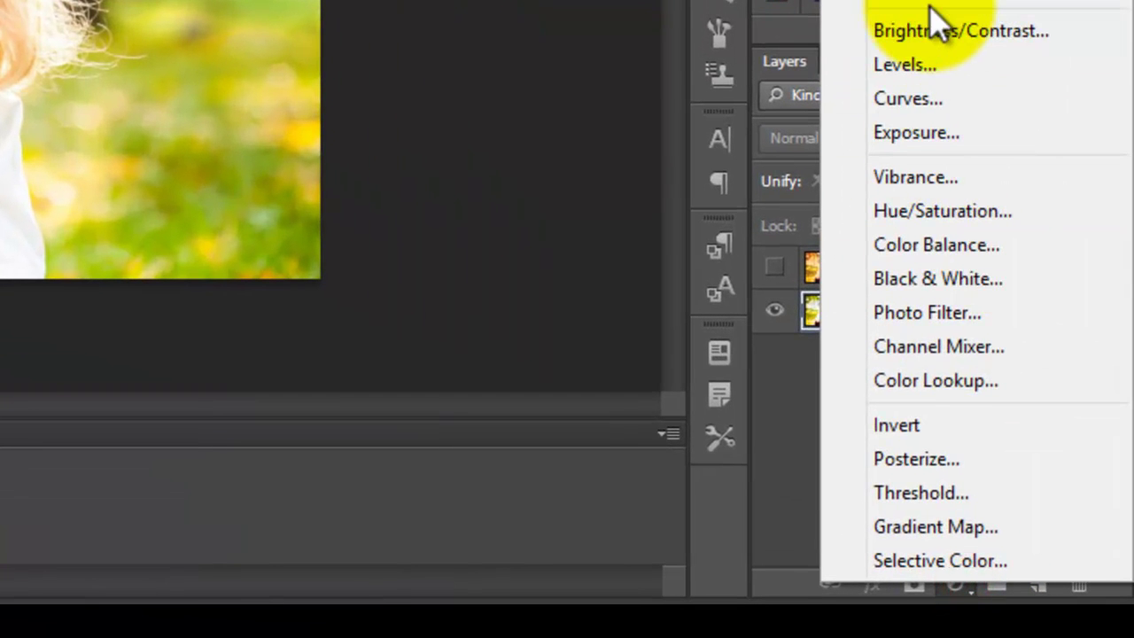
{"action": "left_click", "coordinate": [895, 69]}
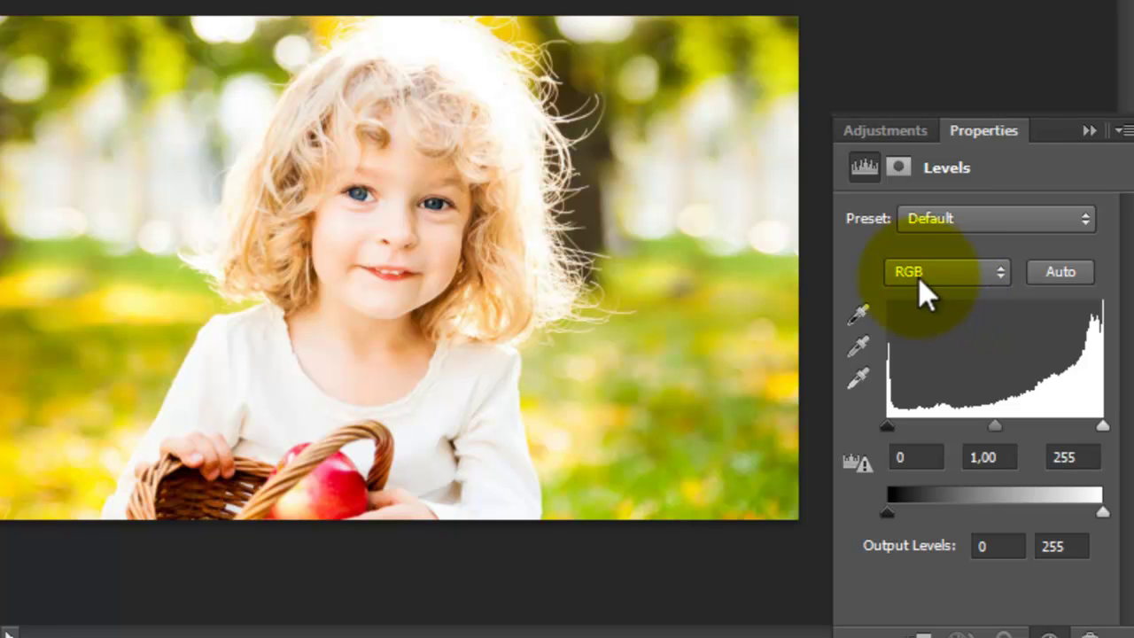
{"action": "left_click", "coordinate": [937, 274]}
{"action": "left_click", "coordinate": [936, 369]}
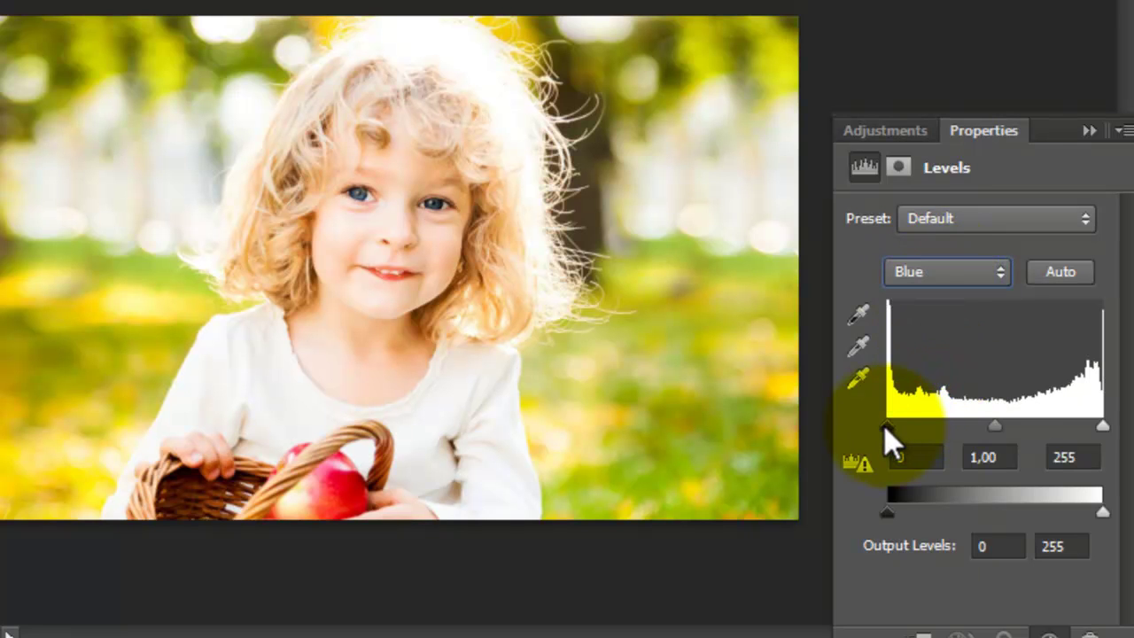
{"action": "left_click_drag", "start_coordinate": [886, 426], "coordinate": [926, 419]}
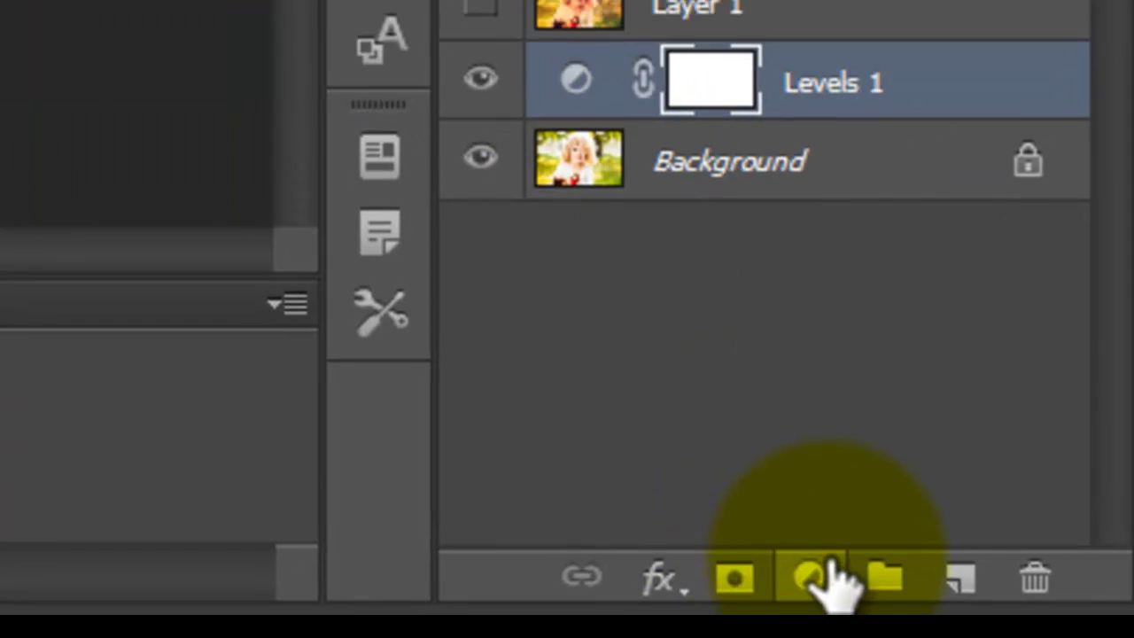
Add a Curves layer and lift the Blue curve's black point to output 40
{"action": "left_click", "coordinate": [810, 538]}
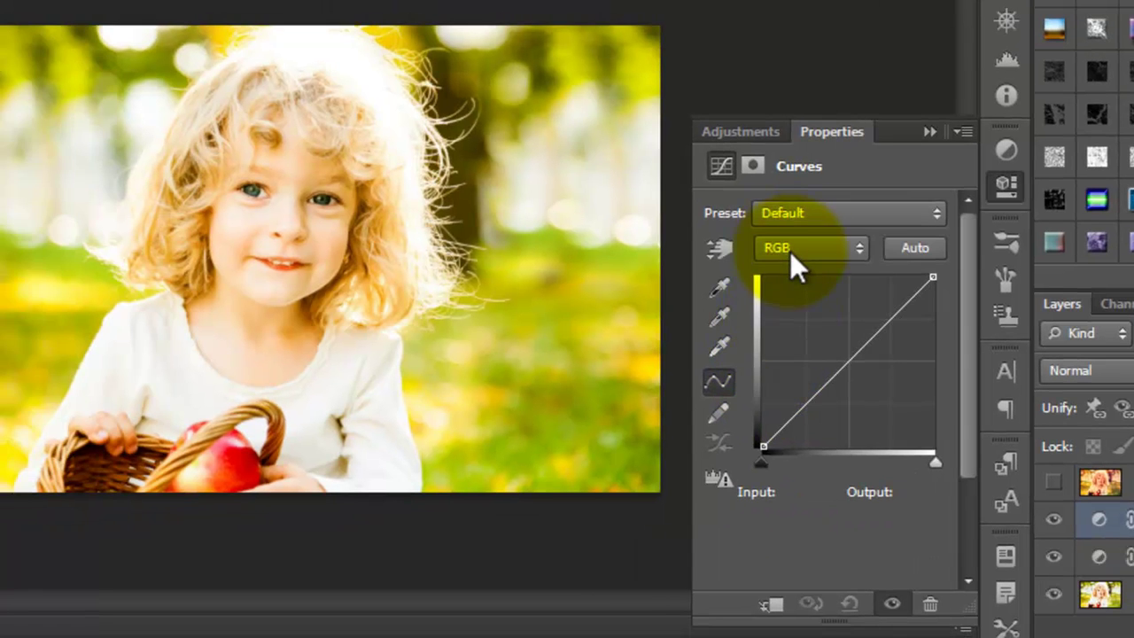
{"action": "left_click", "coordinate": [790, 251]}
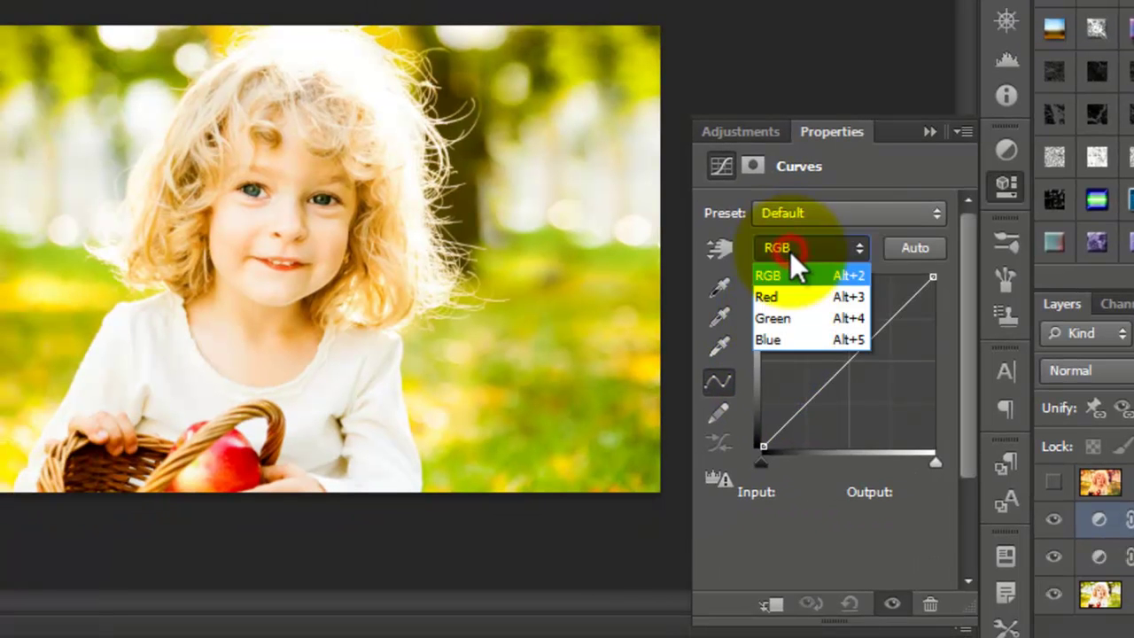
{"action": "left_click", "coordinate": [808, 337]}
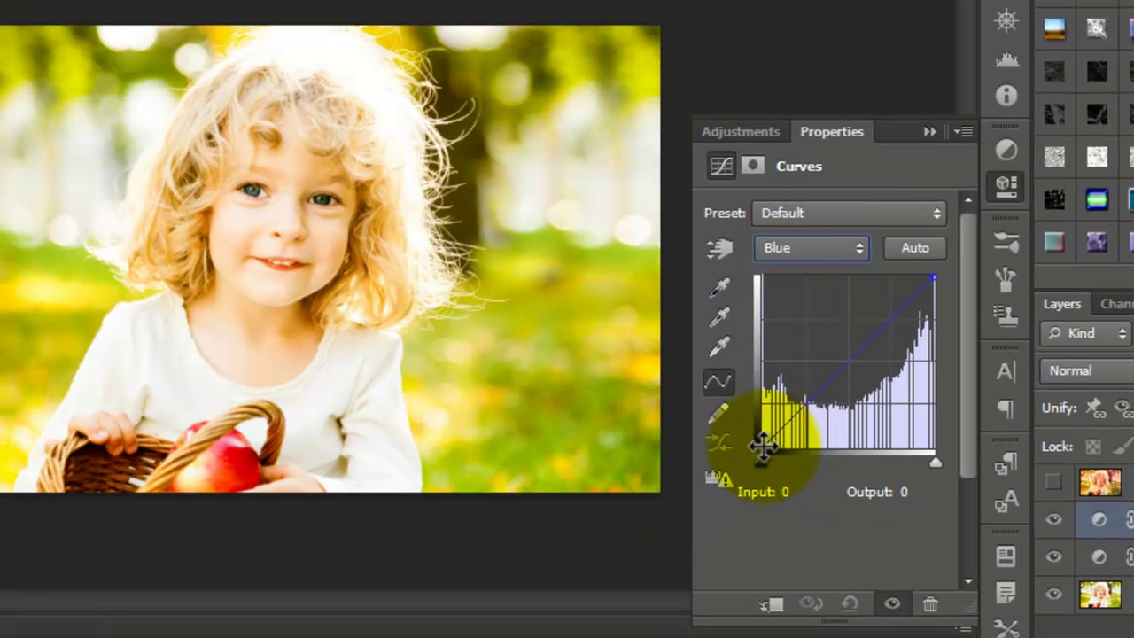
{"action": "left_click_drag", "start_coordinate": [760, 448], "coordinate": [755, 415]}
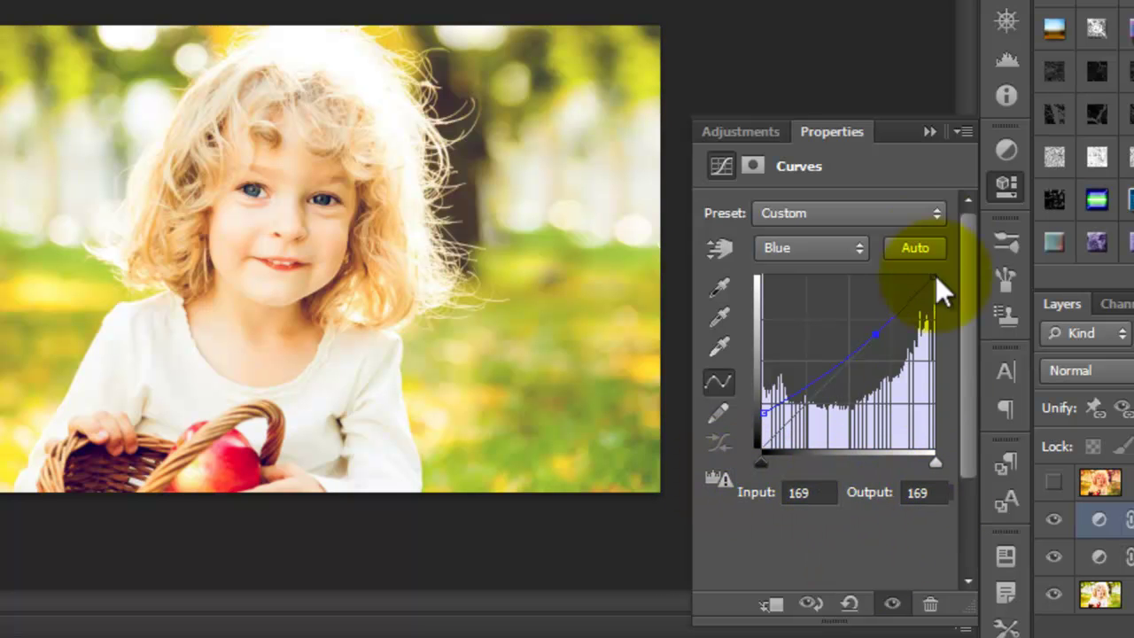
Add a Gradient Fill layer starting from the Black, White gradient preset
{"action": "left_click", "coordinate": [928, 131]}
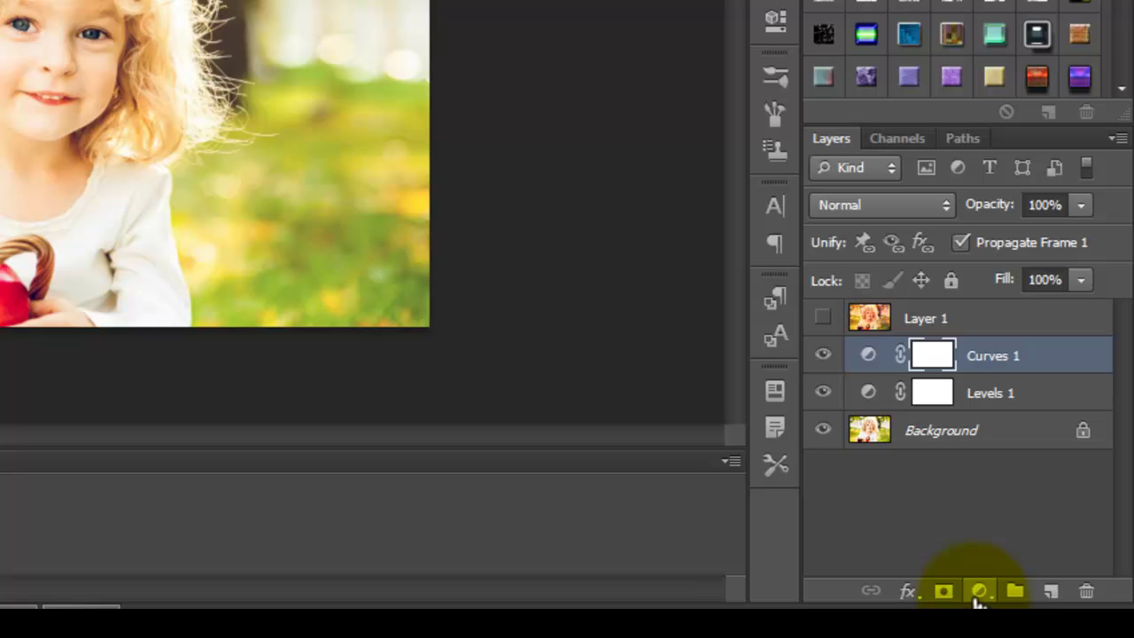
{"action": "left_click", "coordinate": [979, 592]}
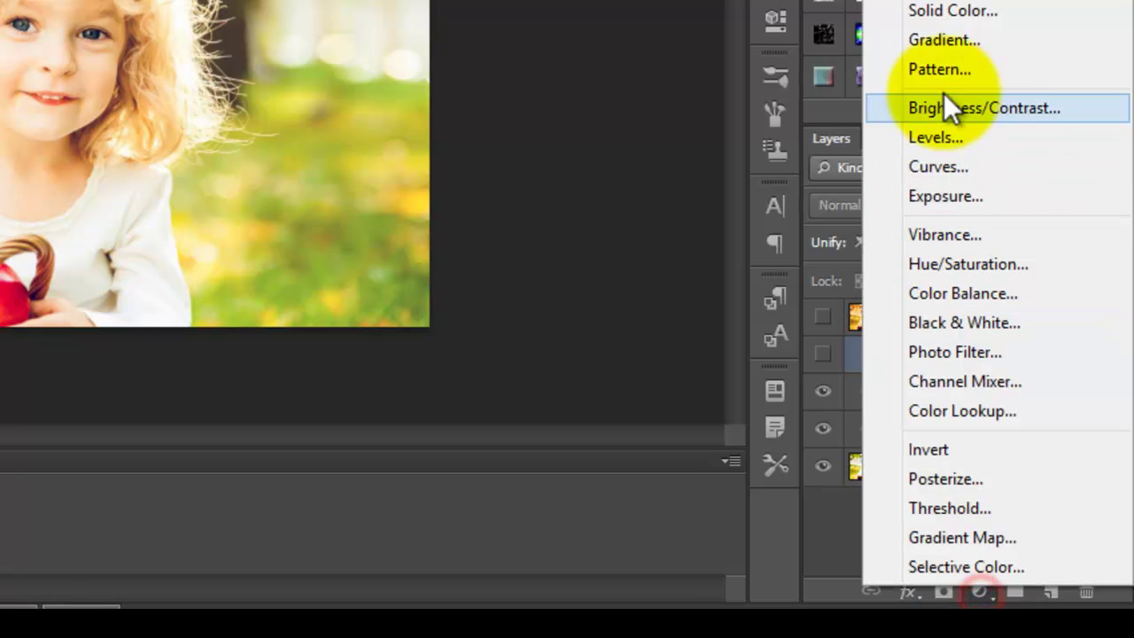
{"action": "left_click", "coordinate": [944, 42]}
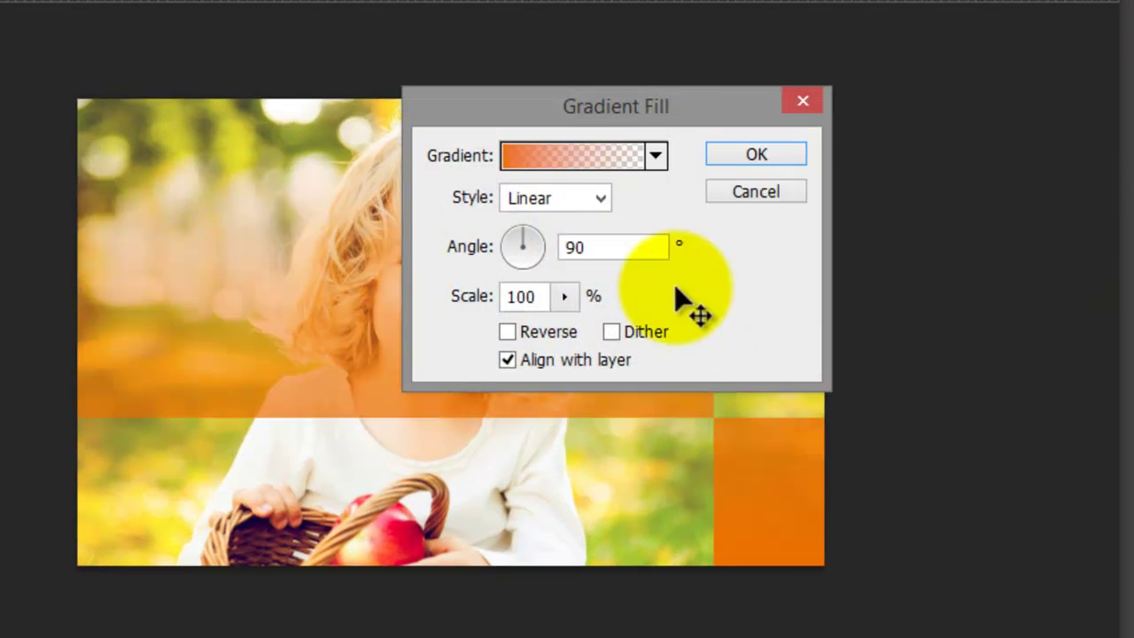
{"action": "left_click", "coordinate": [555, 160]}
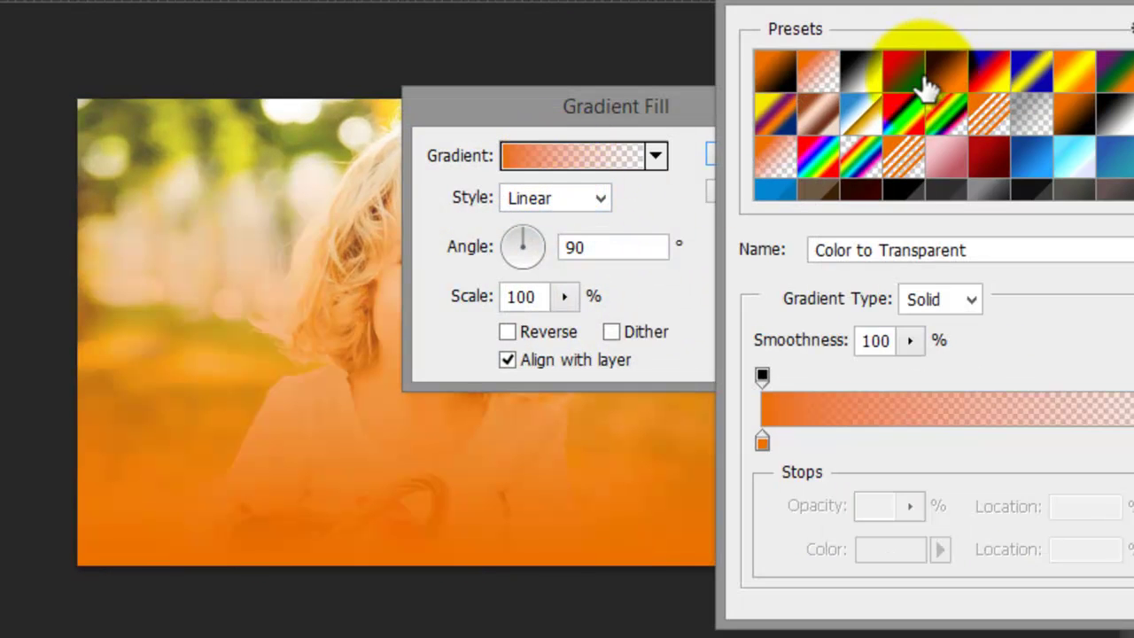
{"action": "left_click", "coordinate": [855, 74]}
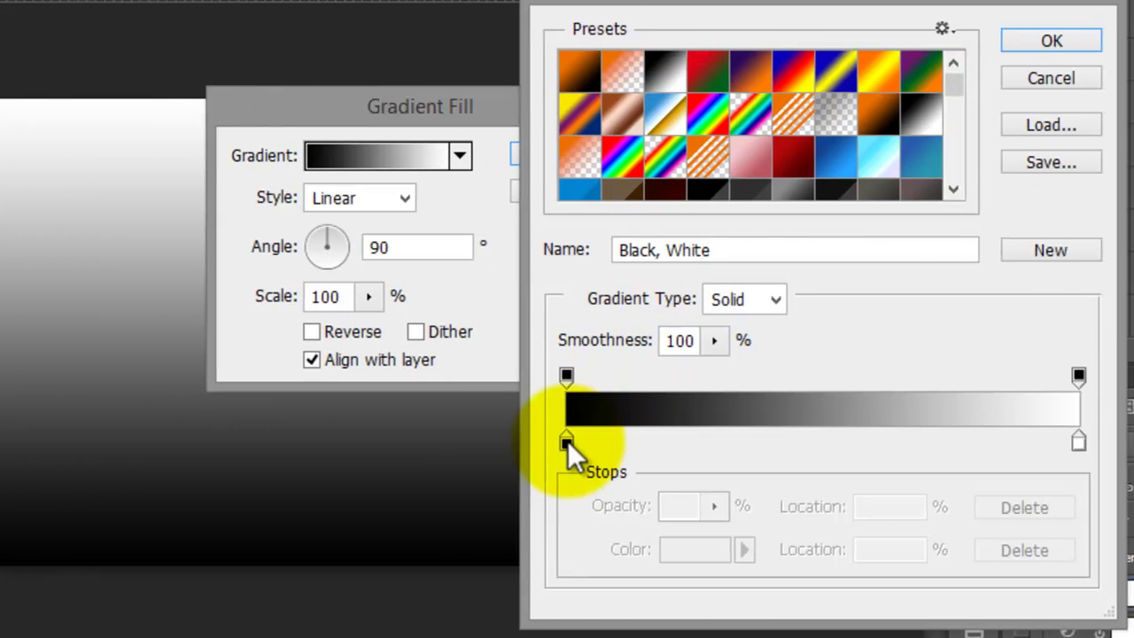
Set the gradient's left colour stop to a bright pink-magenta
{"action": "left_click", "coordinate": [762, 440]}
{"action": "left_click", "coordinate": [900, 550]}
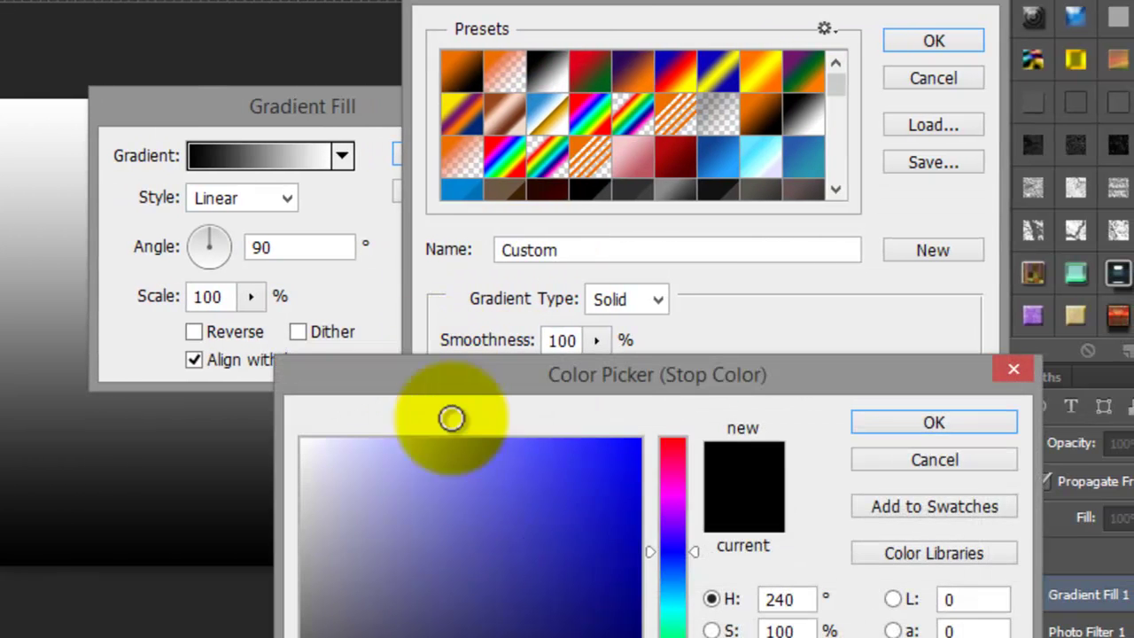
{"action": "left_click", "coordinate": [671, 511]}
{"action": "left_click", "coordinate": [675, 479]}
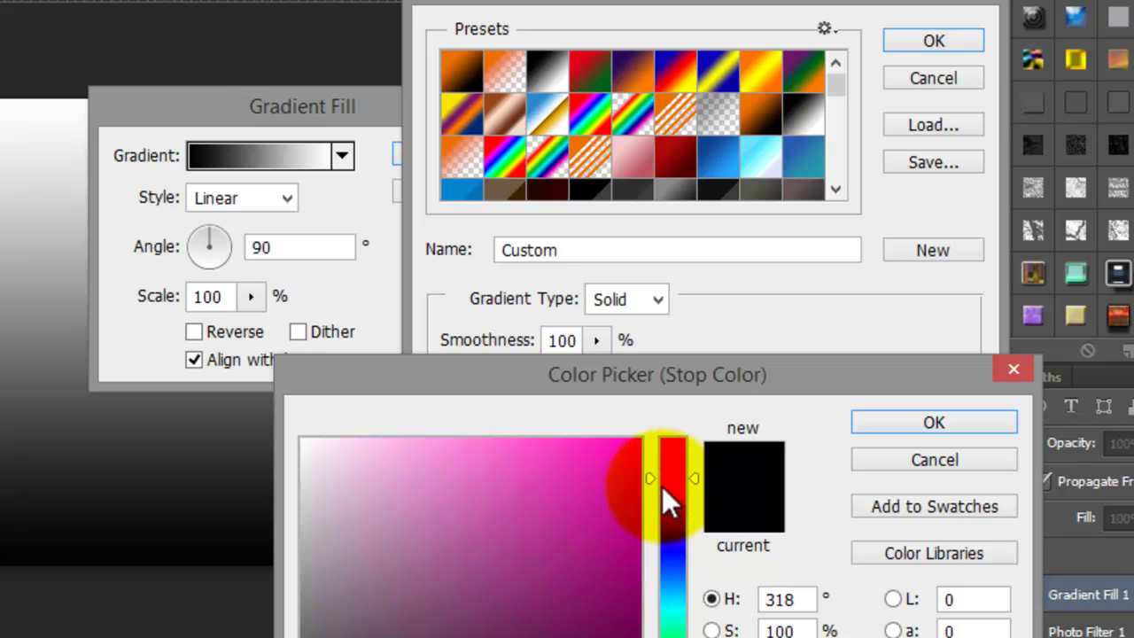
{"action": "left_click_drag", "start_coordinate": [615, 489], "coordinate": [546, 391]}
{"action": "left_click", "coordinate": [590, 427]}
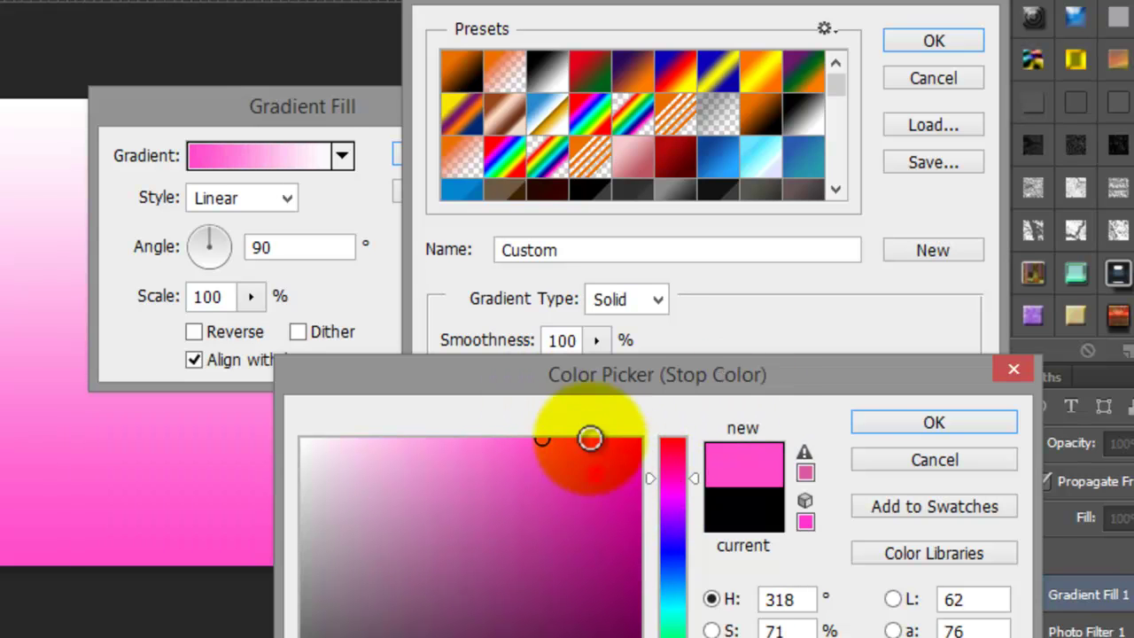
{"action": "left_click", "coordinate": [972, 423]}
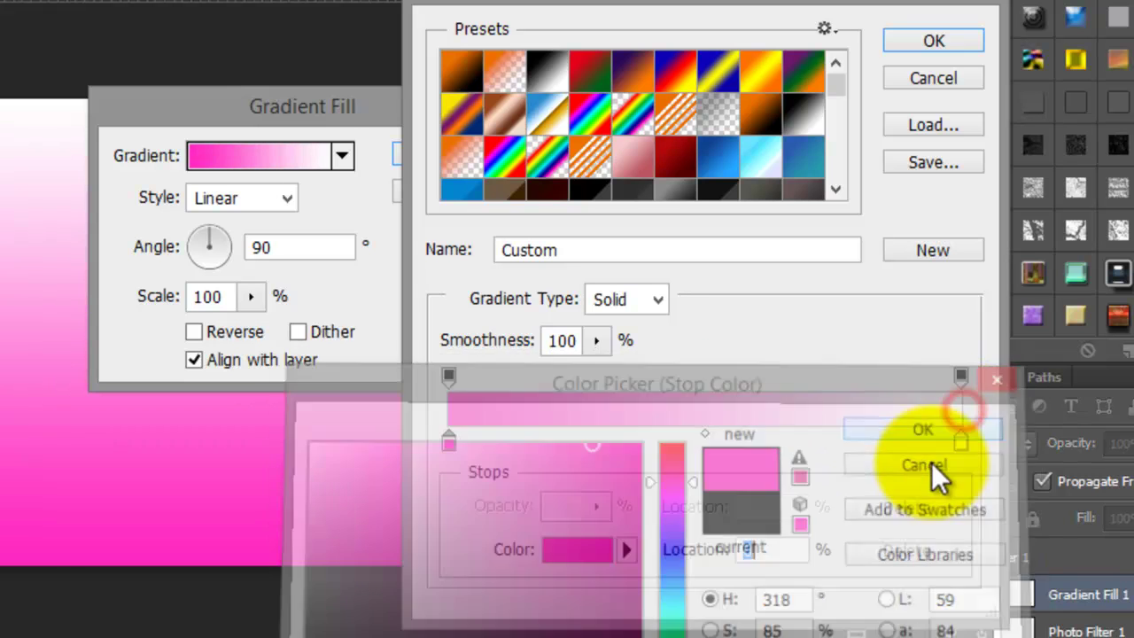
Make the right colour stop black, apply the gradient, and set the angle to -90°
{"action": "left_click", "coordinate": [961, 438]}
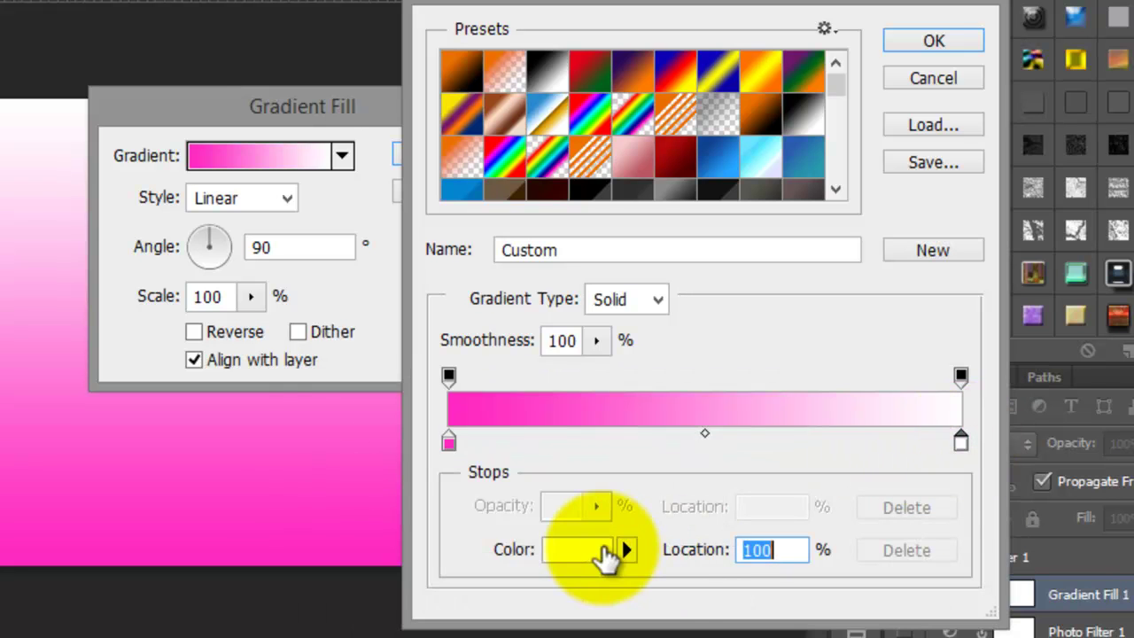
{"action": "left_click", "coordinate": [600, 549]}
{"action": "left_click", "coordinate": [480, 501]}
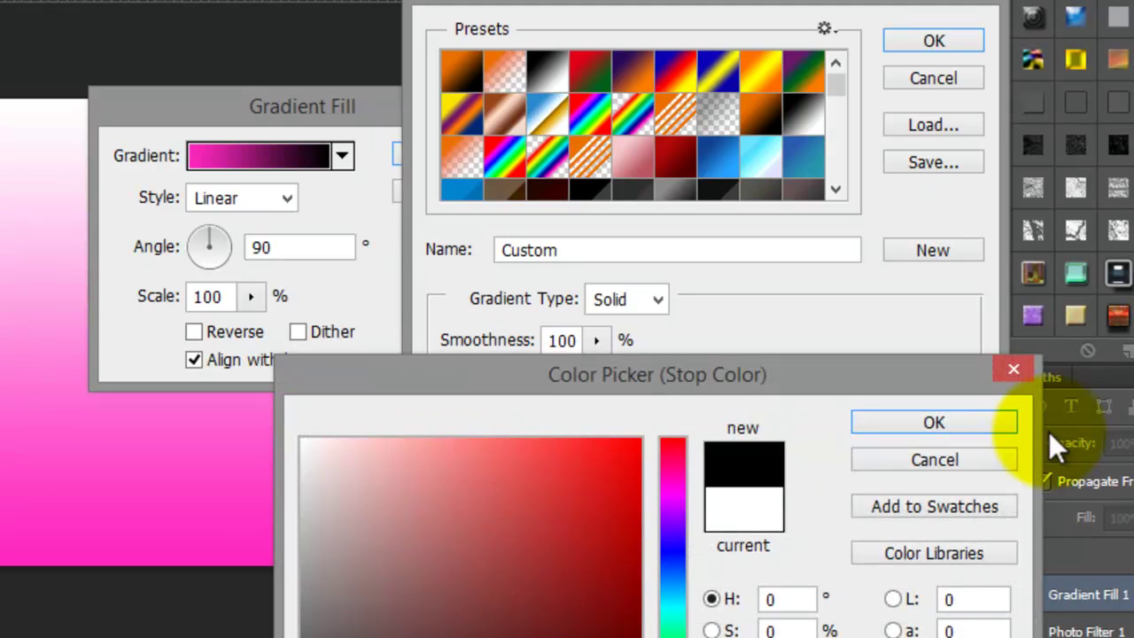
{"action": "left_click", "coordinate": [1010, 423]}
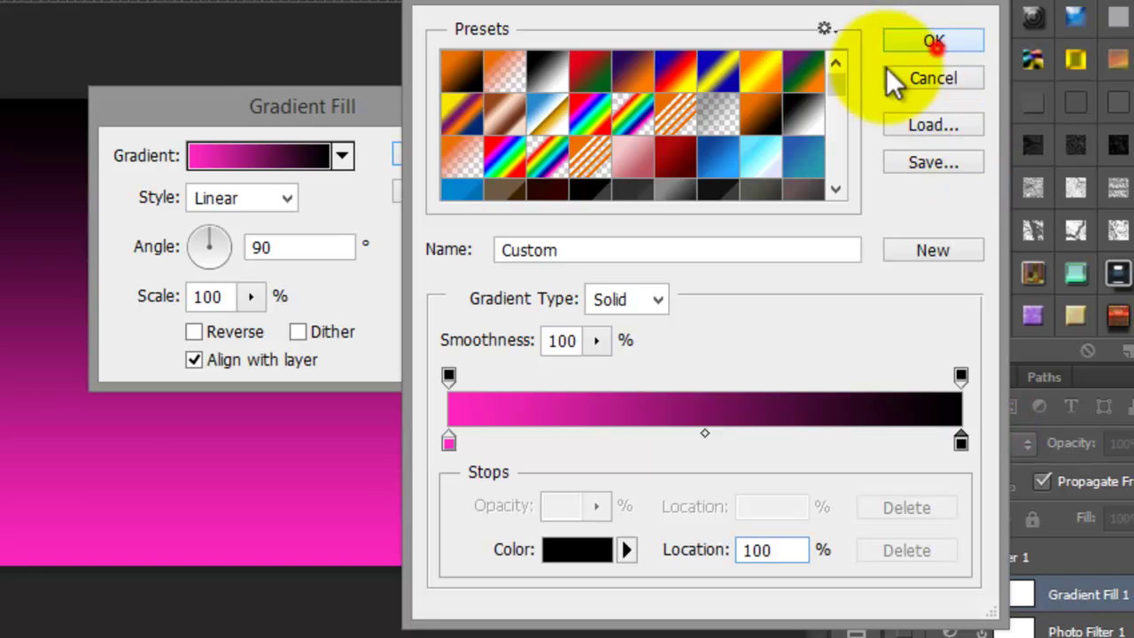
{"action": "left_click", "coordinate": [934, 42]}
{"action": "left_click", "coordinate": [209, 266]}
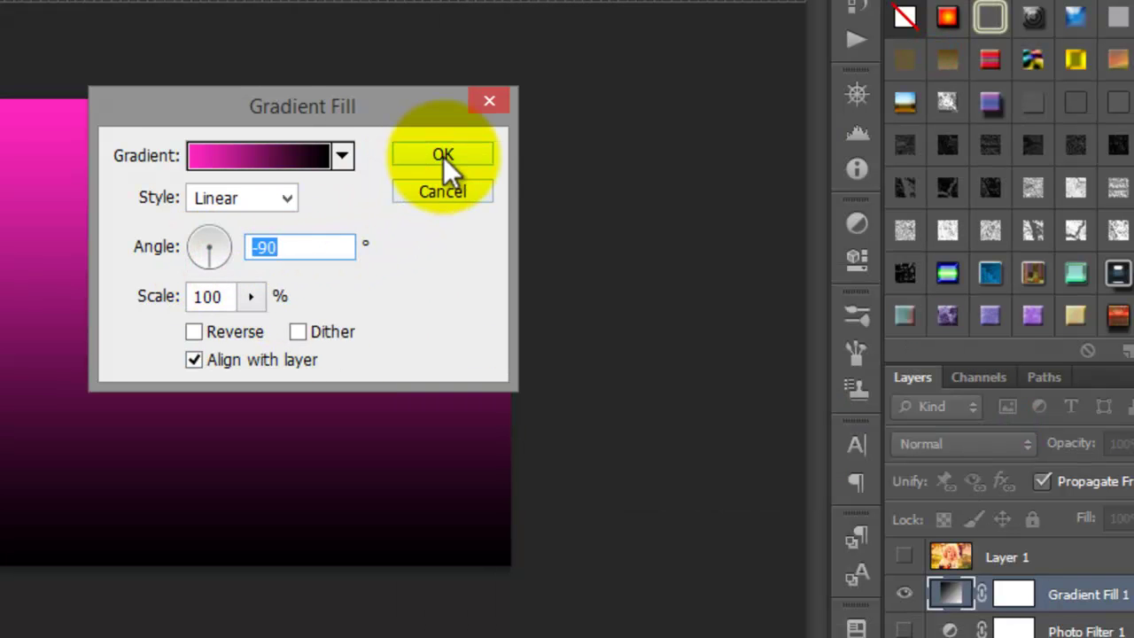
Set Gradient Fill 1 to Soft Light at 80% opacity and delete Photo Filter 1
{"action": "left_click", "coordinate": [443, 156]}
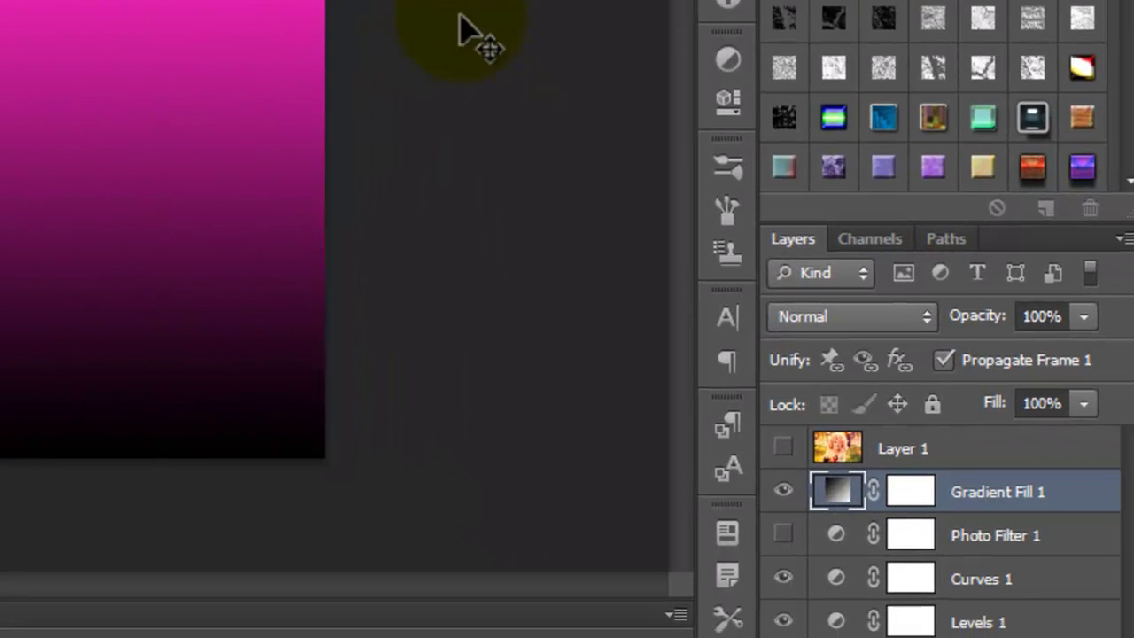
{"action": "left_click", "coordinate": [841, 299]}
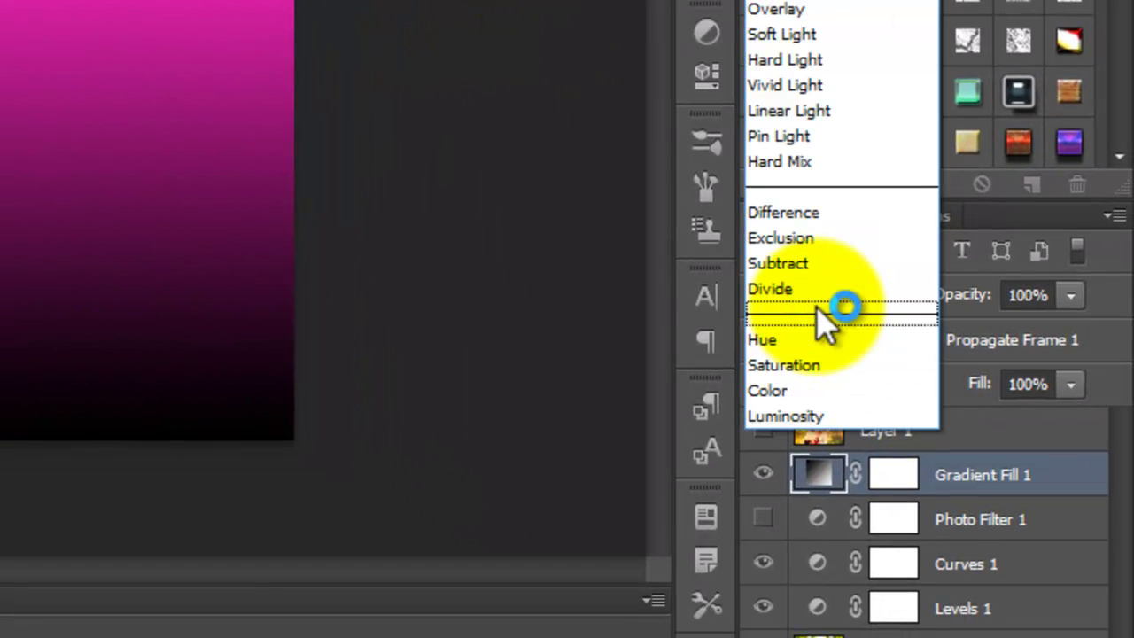
{"action": "left_click", "coordinate": [819, 35]}
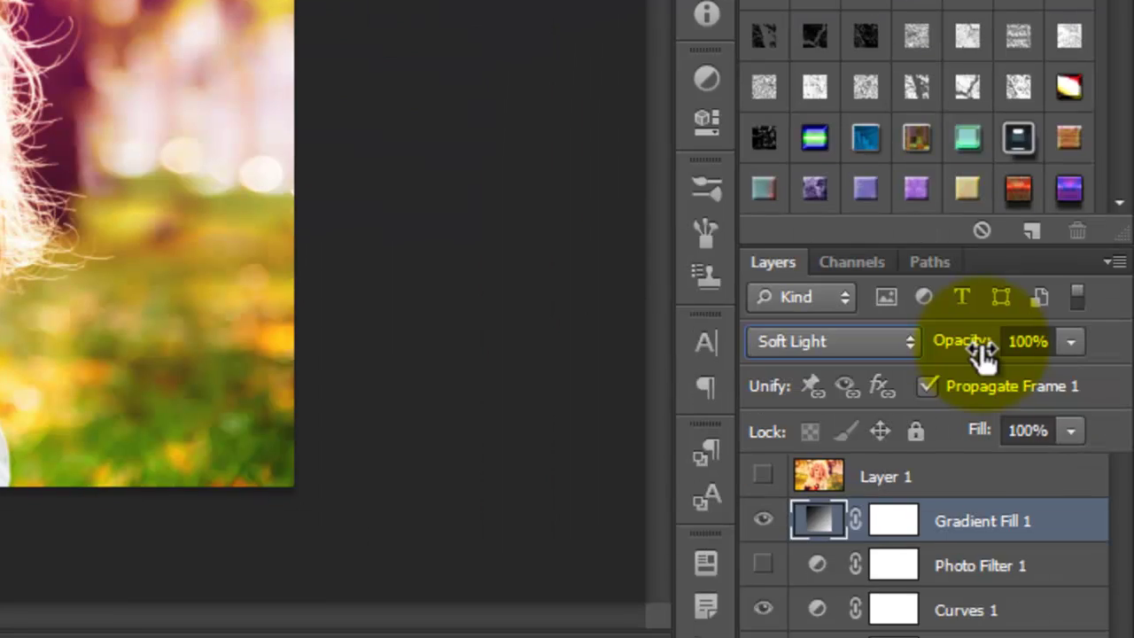
{"action": "left_click_drag", "start_coordinate": [982, 297], "coordinate": [982, 298]}
{"action": "left_click_drag", "start_coordinate": [982, 344], "coordinate": [956, 349]}
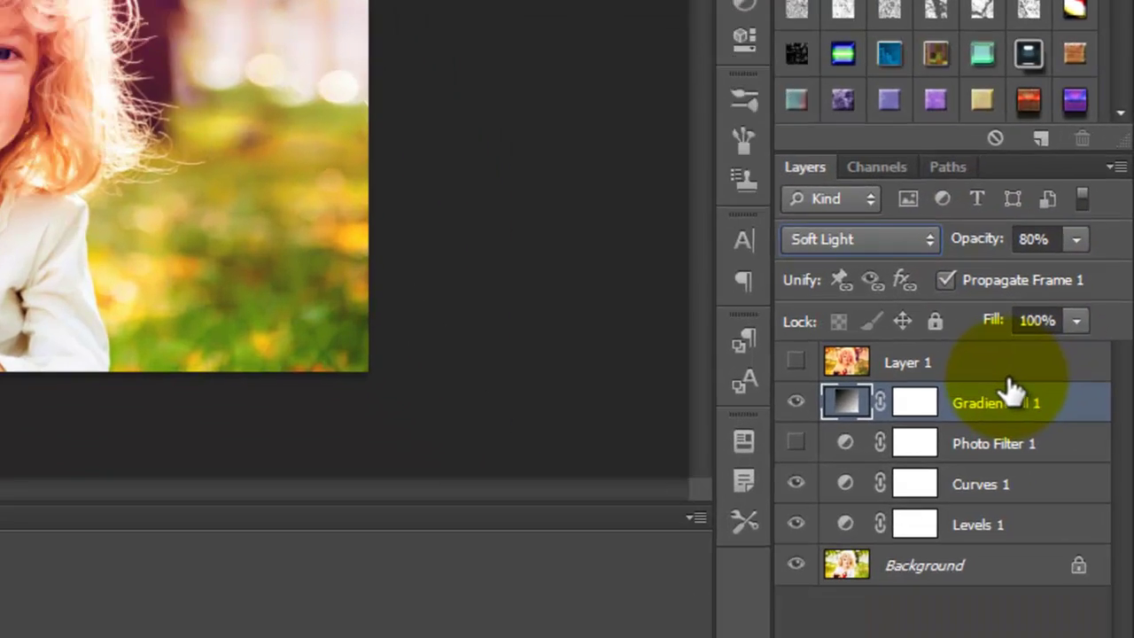
{"action": "left_click_drag", "start_coordinate": [1019, 582], "coordinate": [1091, 637]}
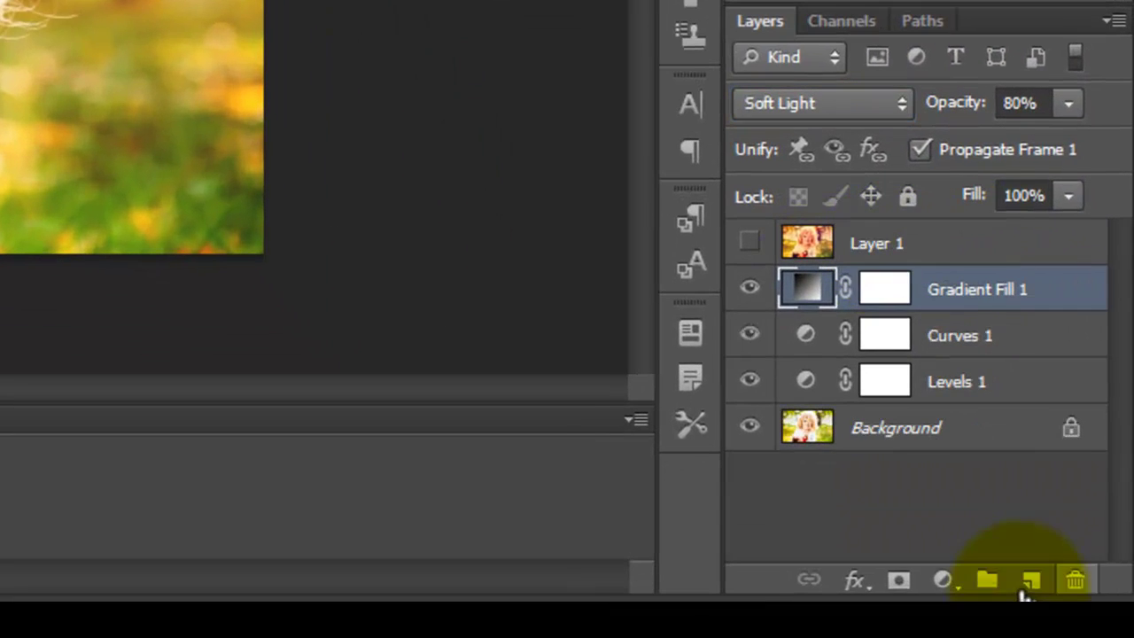
Add a Photo Filter layer using Deep Yellow at 40% density
{"action": "left_click", "coordinate": [942, 581]}
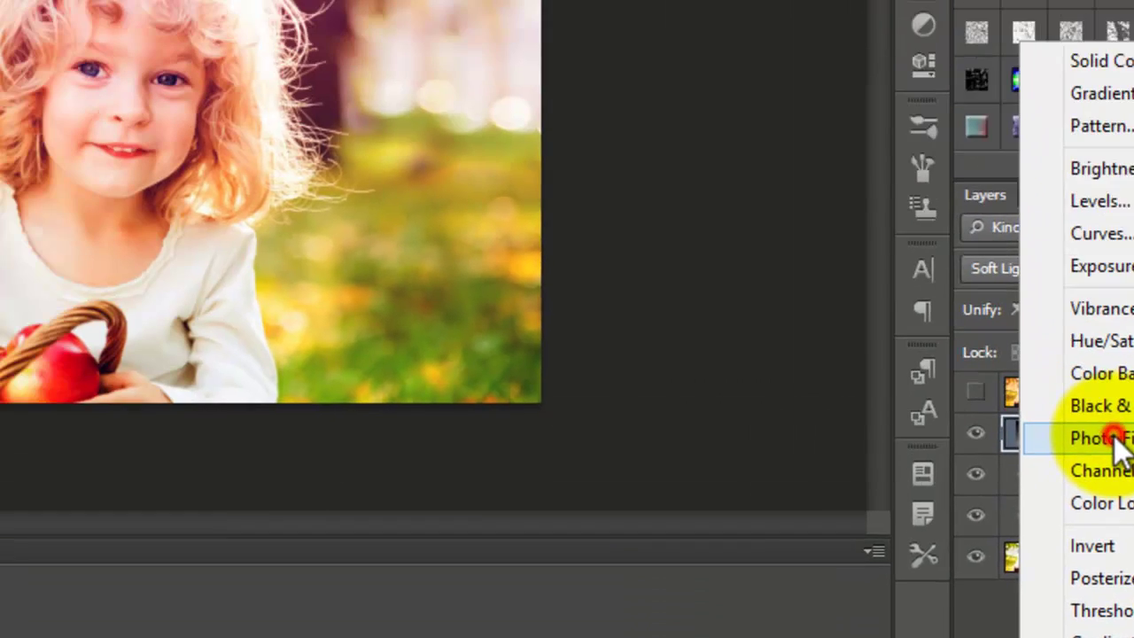
{"action": "left_click", "coordinate": [913, 295]}
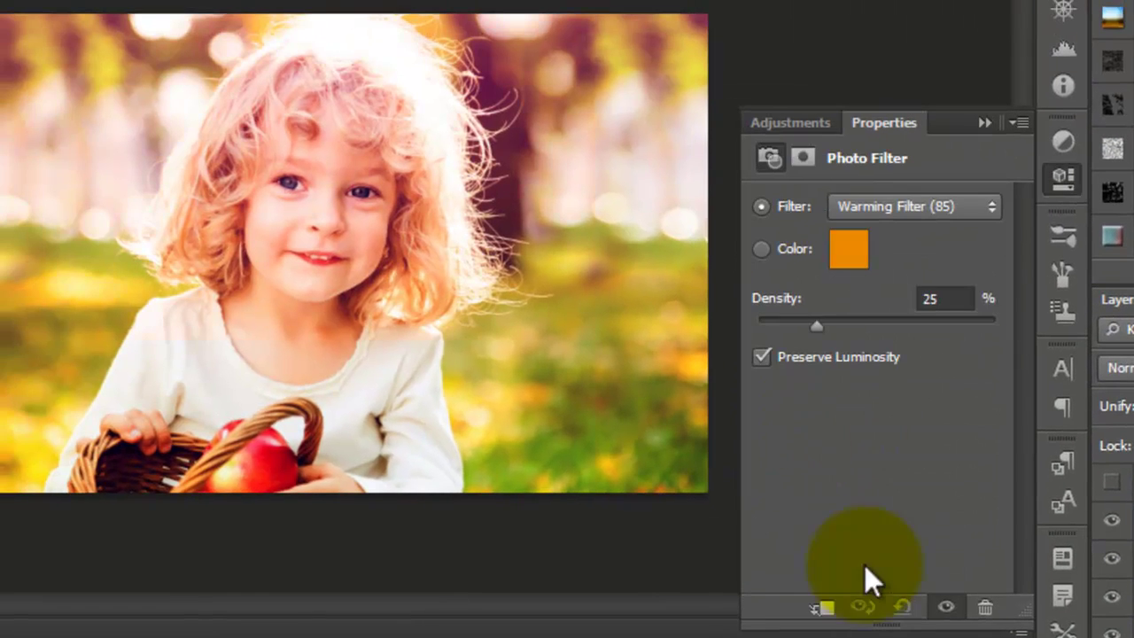
{"action": "left_click", "coordinate": [883, 215]}
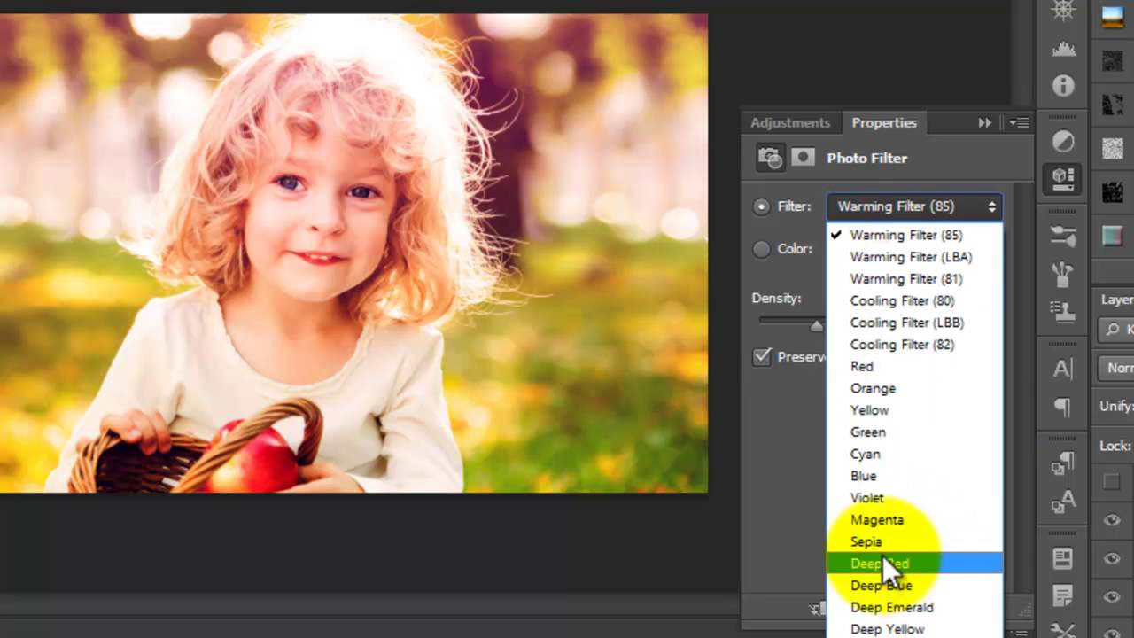
{"action": "left_click", "coordinate": [890, 624]}
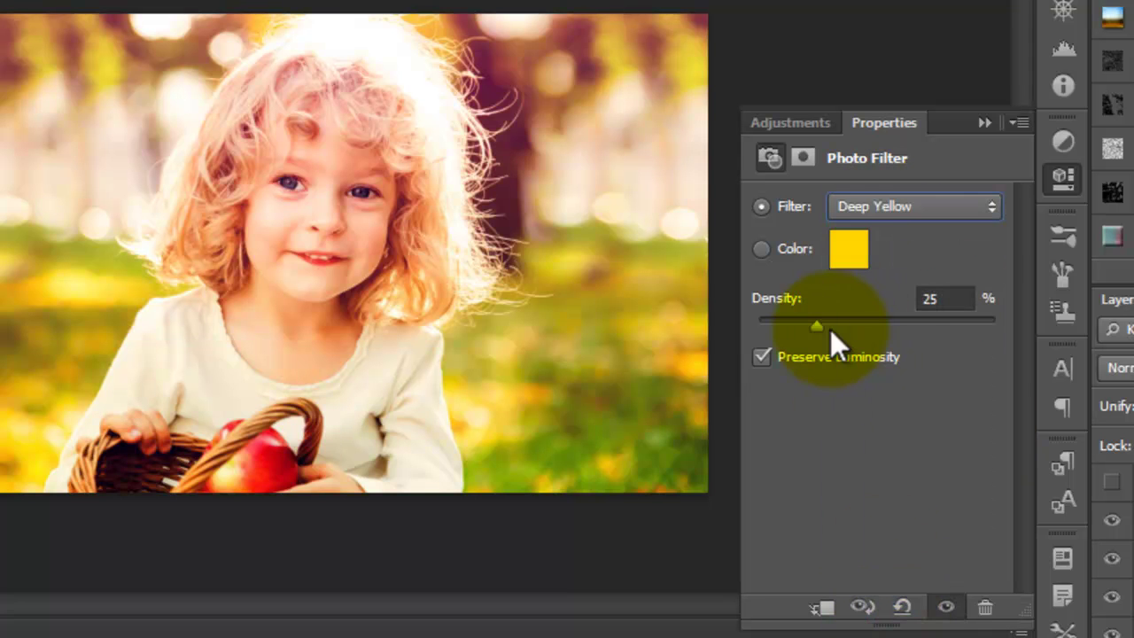
{"action": "left_click_drag", "start_coordinate": [830, 329], "coordinate": [850, 325]}
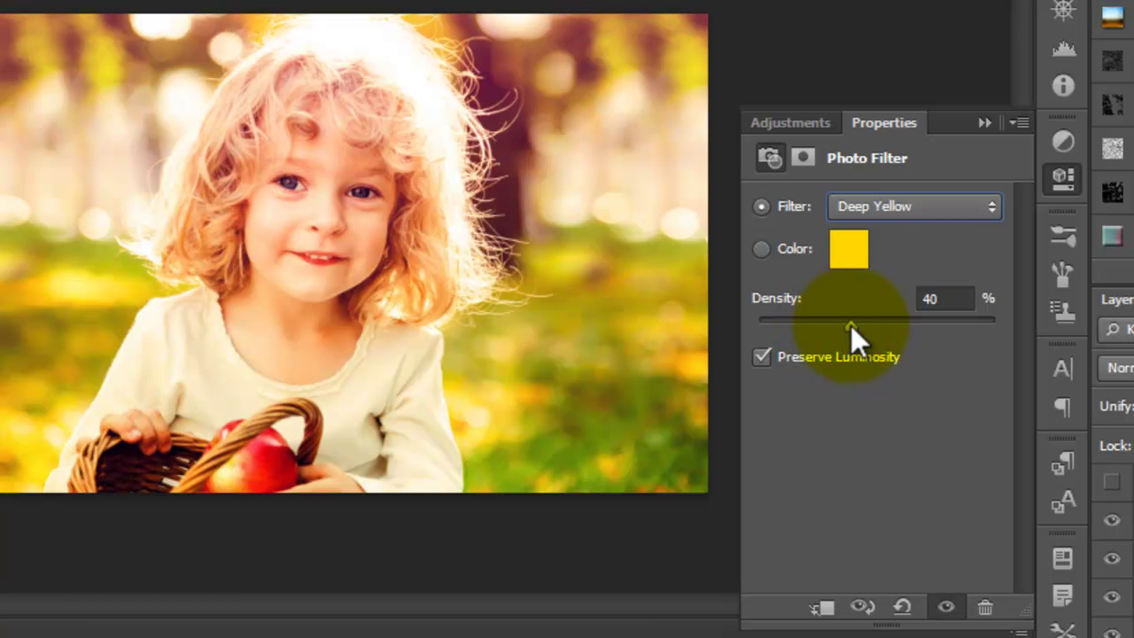
{"action": "left_click", "coordinate": [984, 124]}
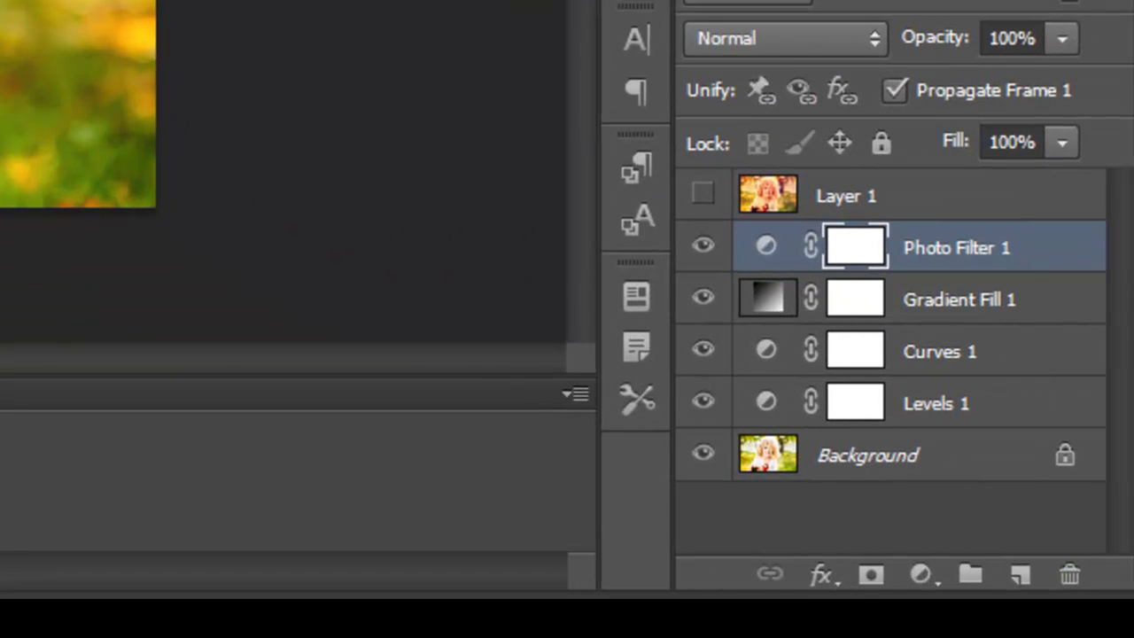
Add a deep blue Solid Color fill layer in Exclusion mode at 20% opacity
{"action": "left_click", "coordinate": [926, 576]}
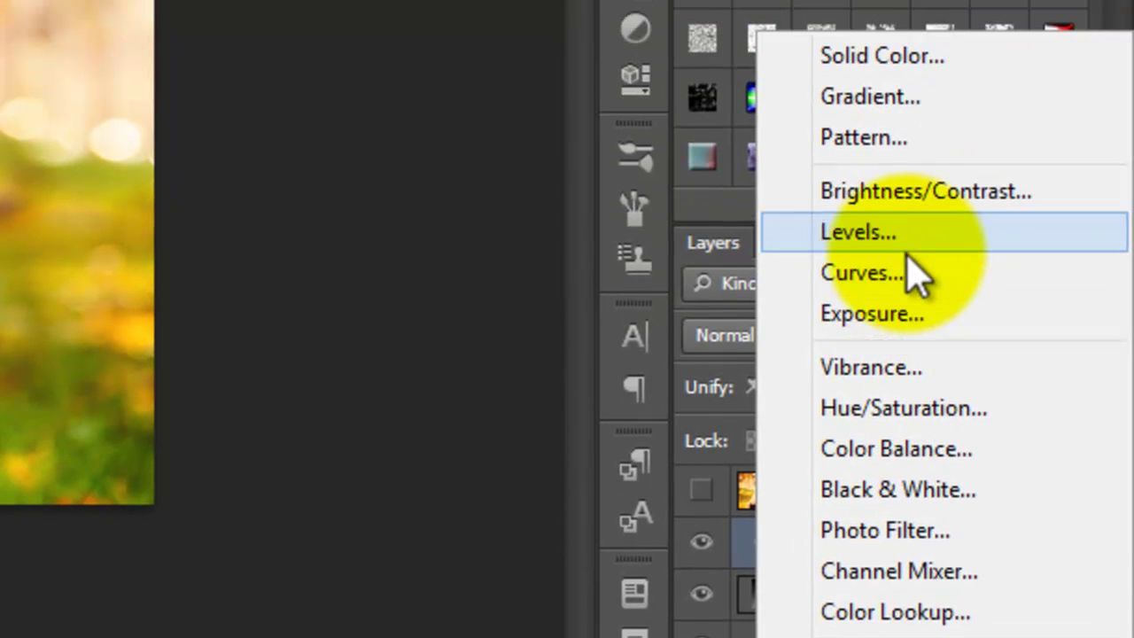
{"action": "left_click", "coordinate": [886, 69]}
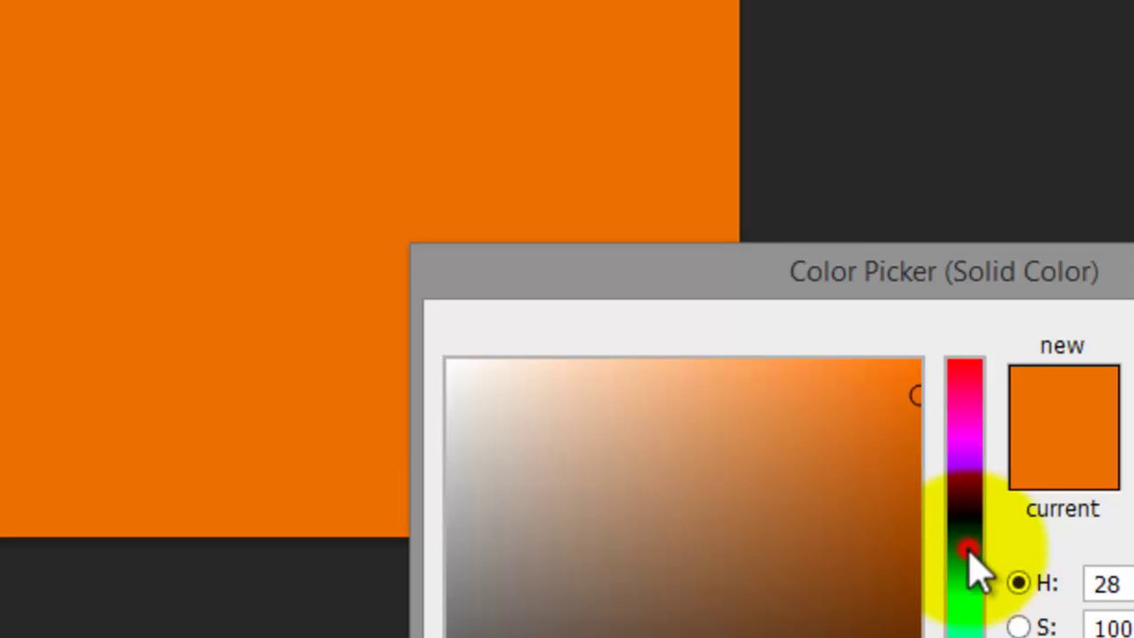
{"action": "left_click", "coordinate": [381, 525]}
{"action": "left_click_drag", "start_coordinate": [1043, 536], "coordinate": [1035, 524]}
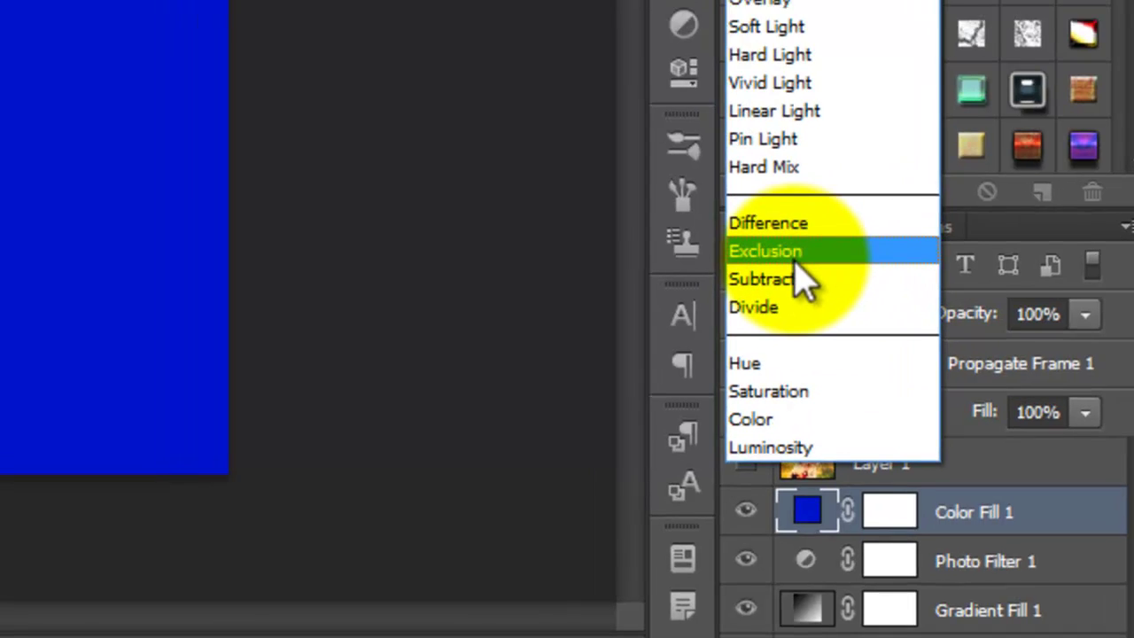
{"action": "left_click", "coordinate": [781, 232]}
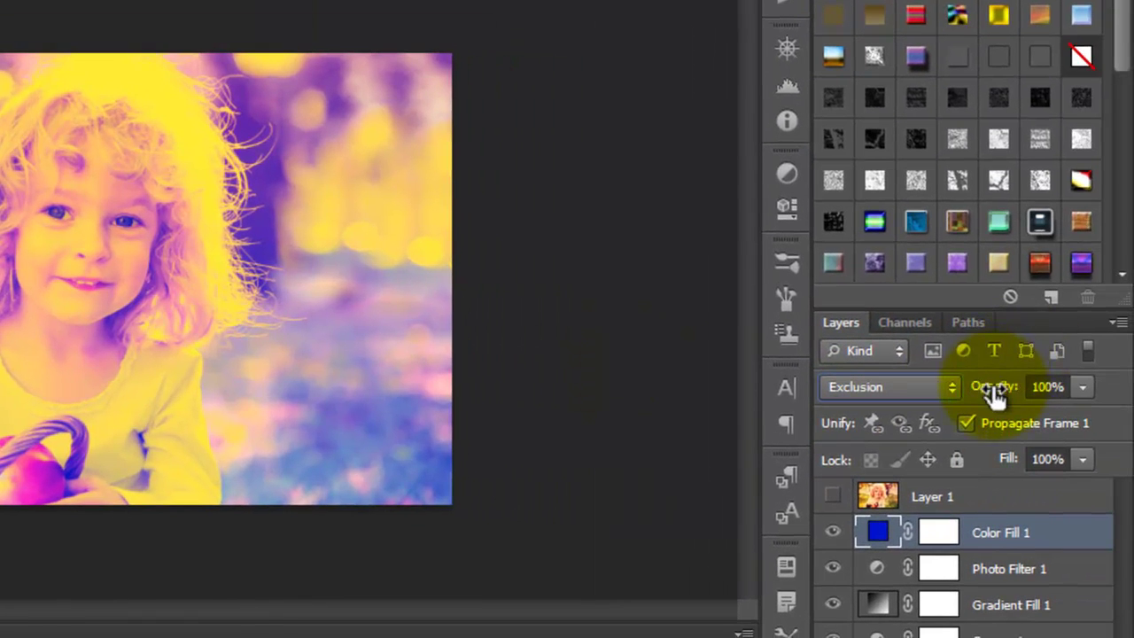
{"action": "left_click_drag", "start_coordinate": [948, 388], "coordinate": [895, 403]}
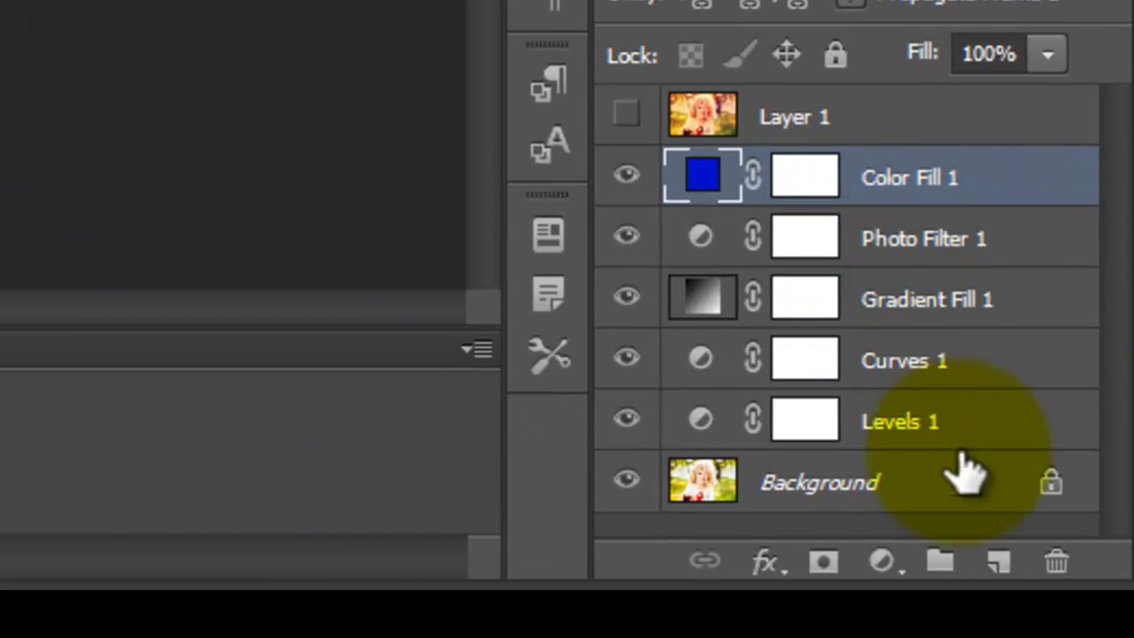
Add a Violet, Orange gradient fill layer angled at about 151°
{"action": "left_click", "coordinate": [884, 567]}
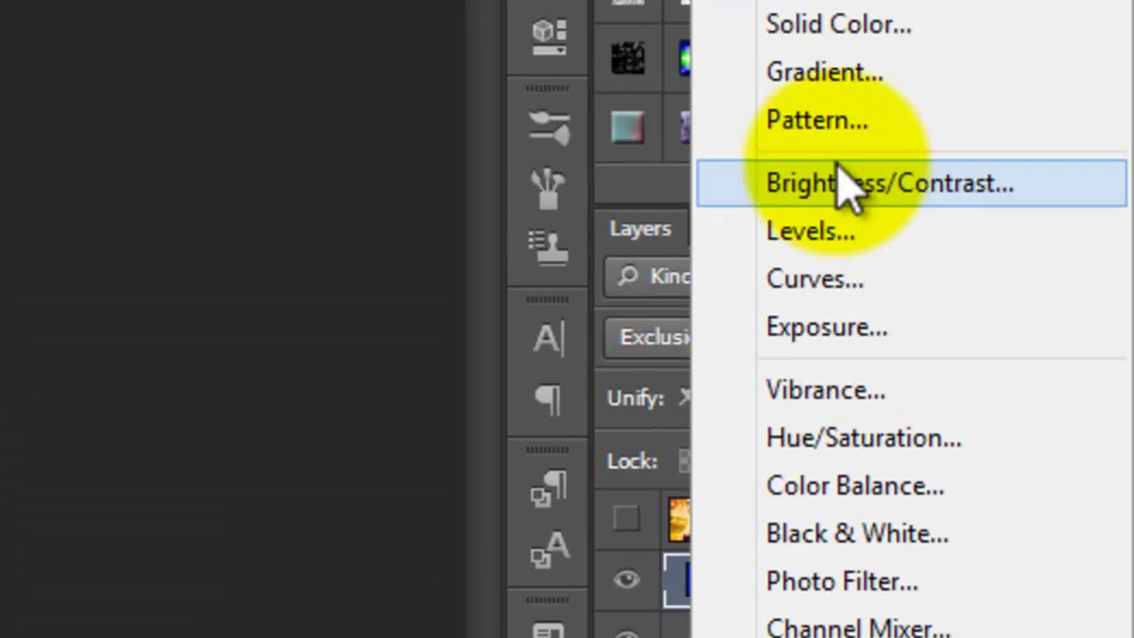
{"action": "left_click", "coordinate": [810, 160]}
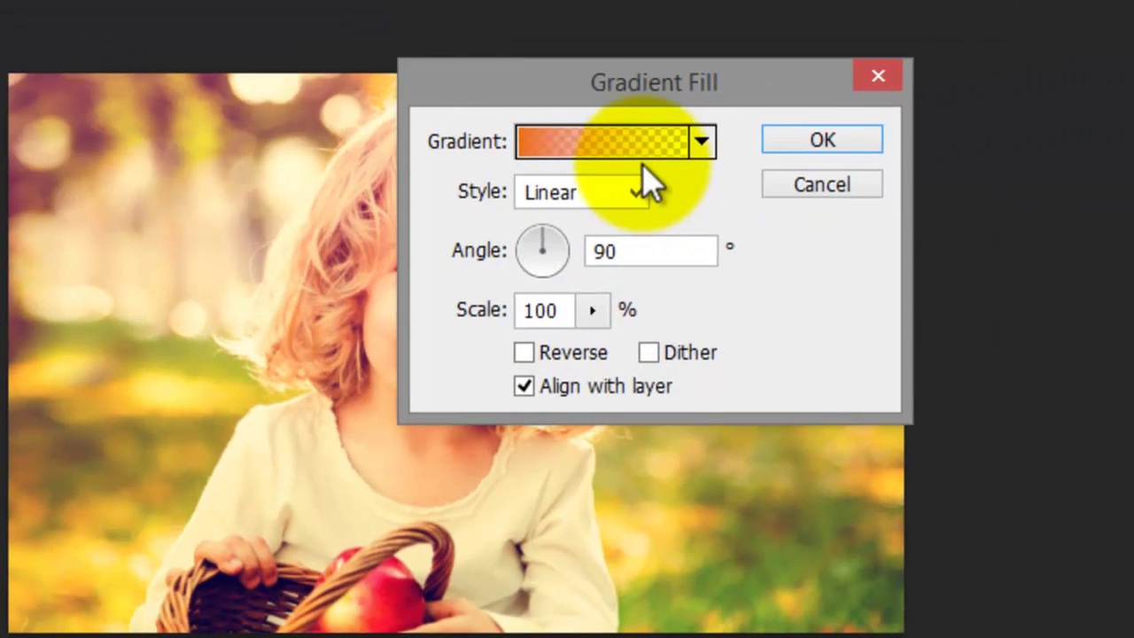
{"action": "left_click", "coordinate": [562, 155]}
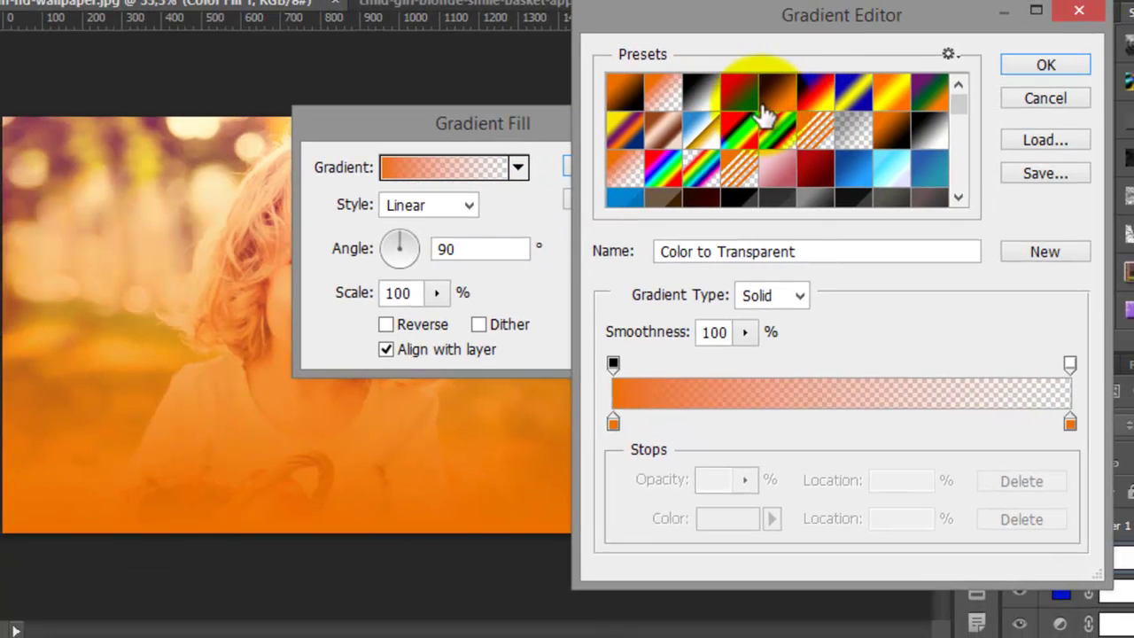
{"action": "left_click", "coordinate": [753, 102]}
{"action": "left_click", "coordinate": [777, 96]}
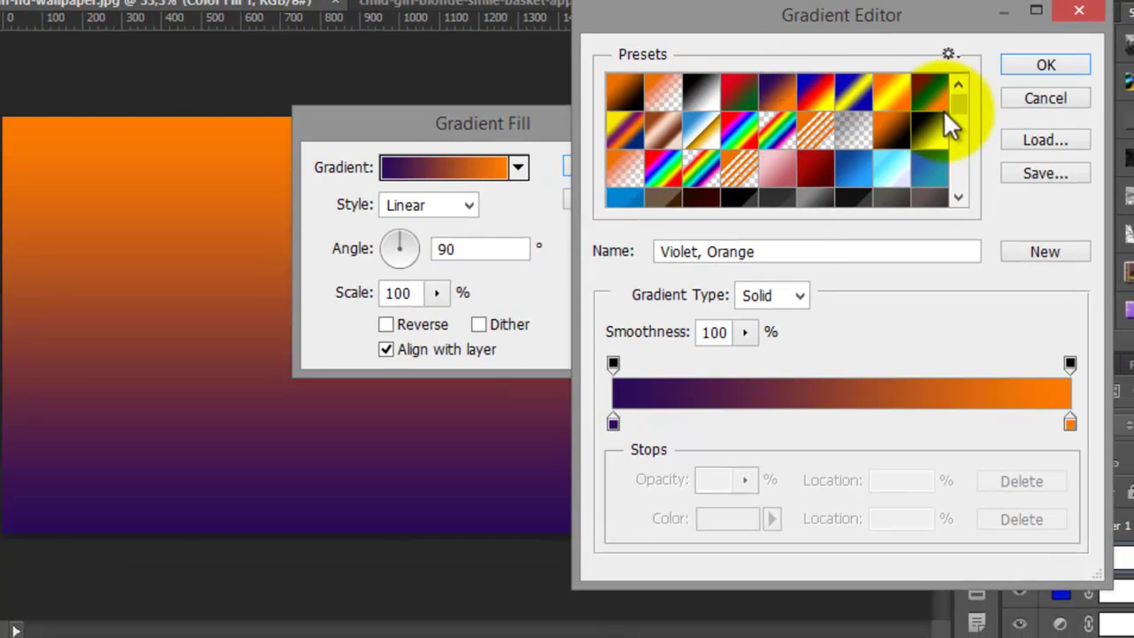
{"action": "left_click", "coordinate": [1044, 66]}
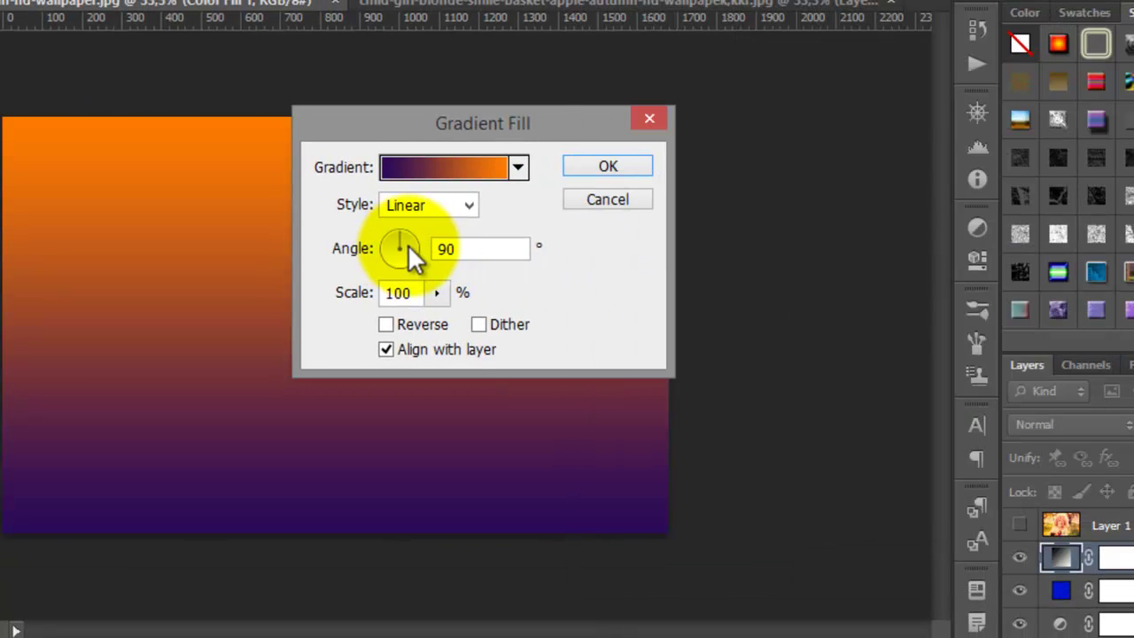
{"action": "left_click", "coordinate": [388, 243]}
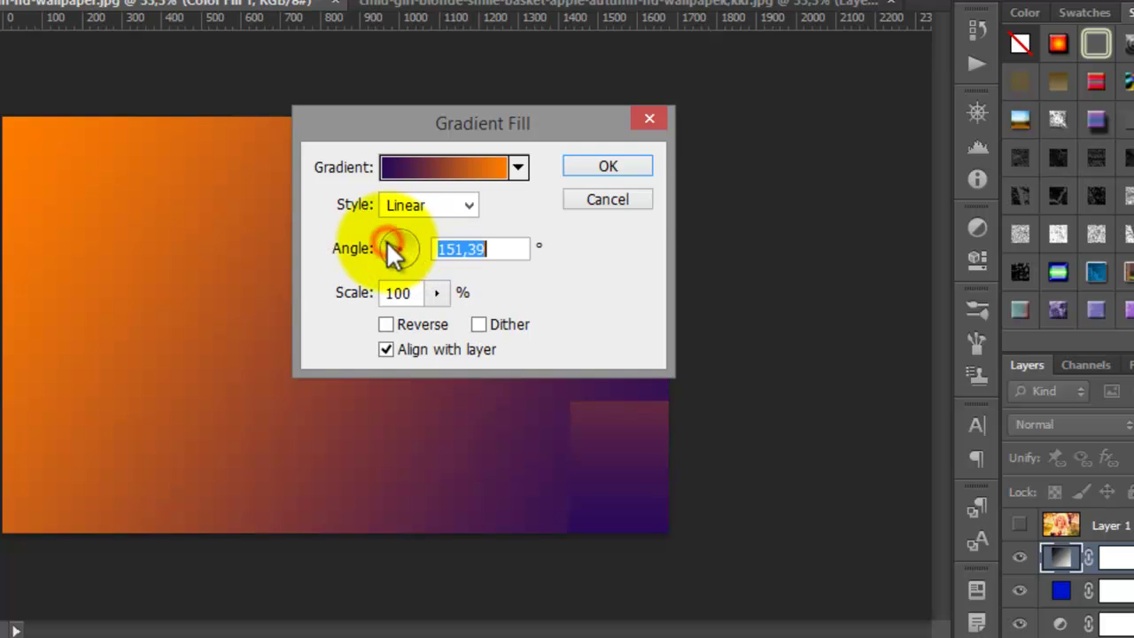
{"action": "left_click", "coordinate": [629, 166]}
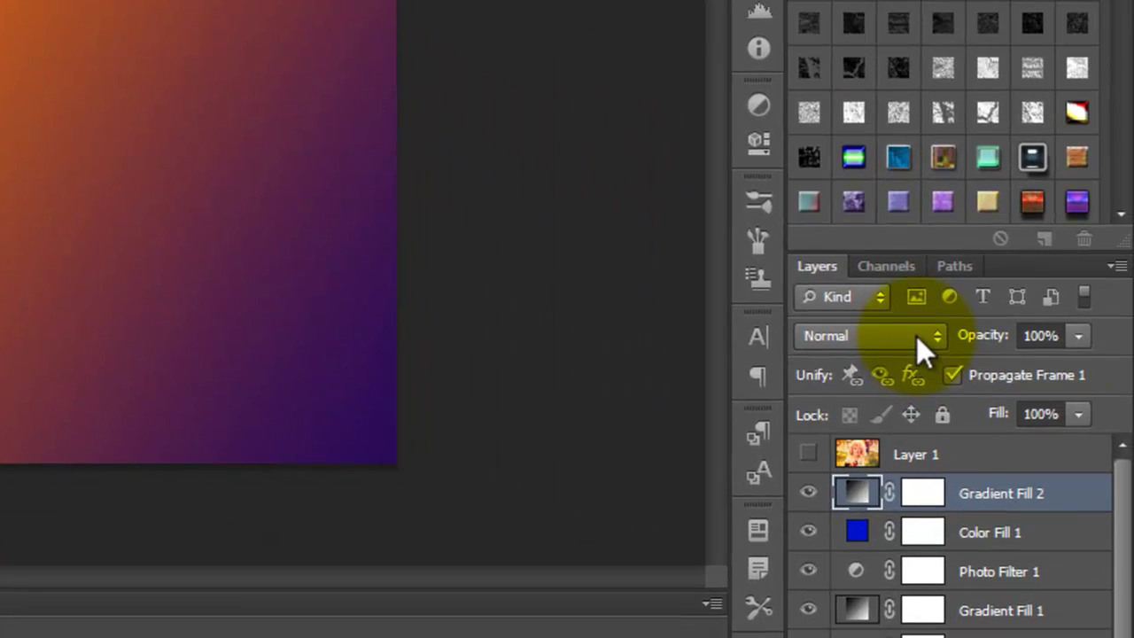
Blend Gradient Fill 2 as Soft Light at 72% opacity and compare its visibility
{"action": "left_click", "coordinate": [1111, 423]}
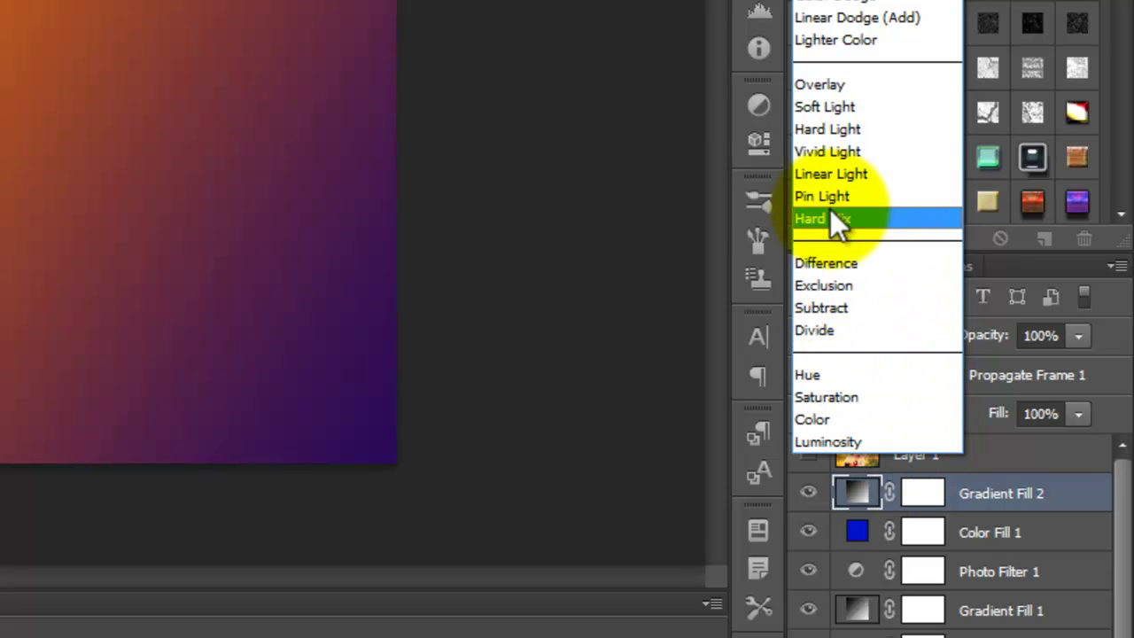
{"action": "left_click", "coordinate": [835, 109]}
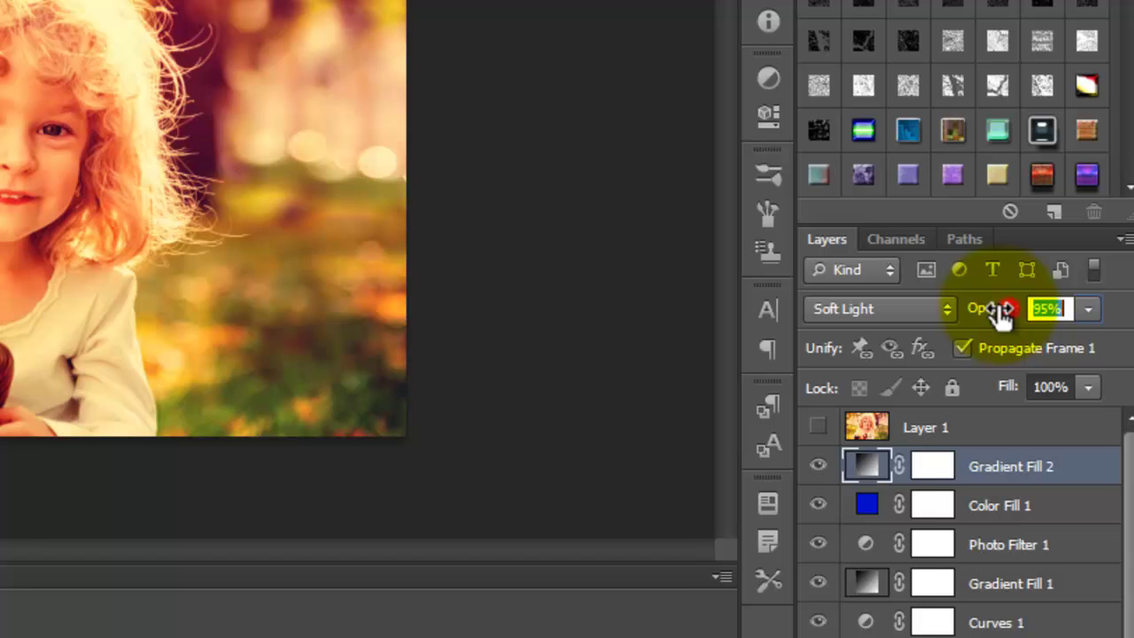
{"action": "left_click_drag", "start_coordinate": [1133, 364], "coordinate": [1129, 363]}
{"action": "left_click_drag", "start_coordinate": [971, 307], "coordinate": [986, 305]}
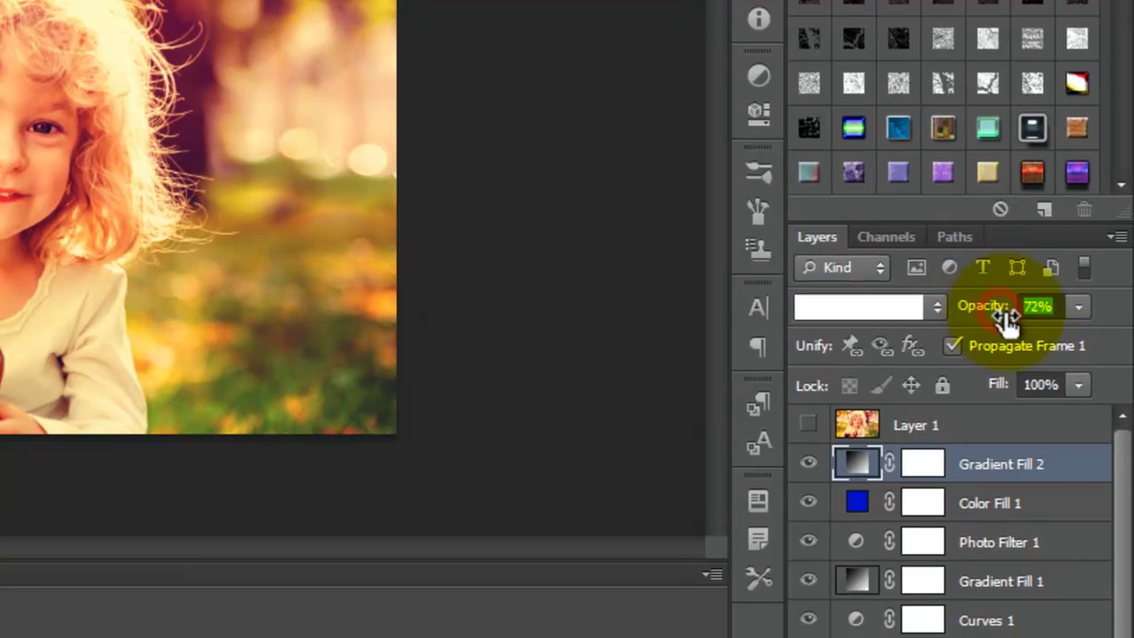
{"action": "left_click", "coordinate": [808, 464]}
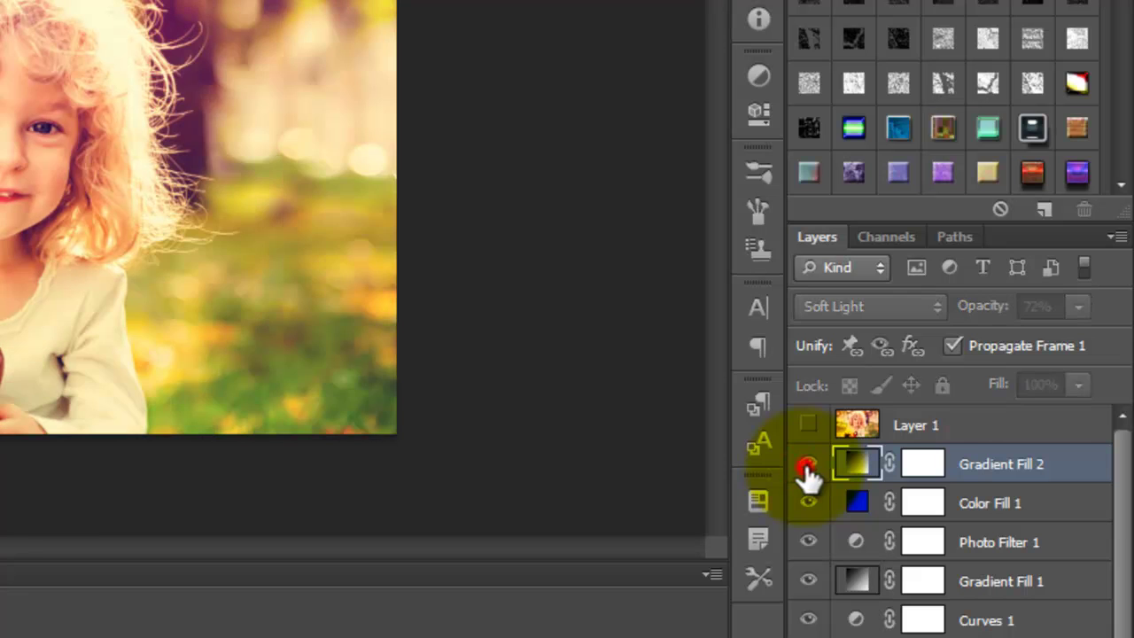
{"action": "left_click", "coordinate": [808, 466]}
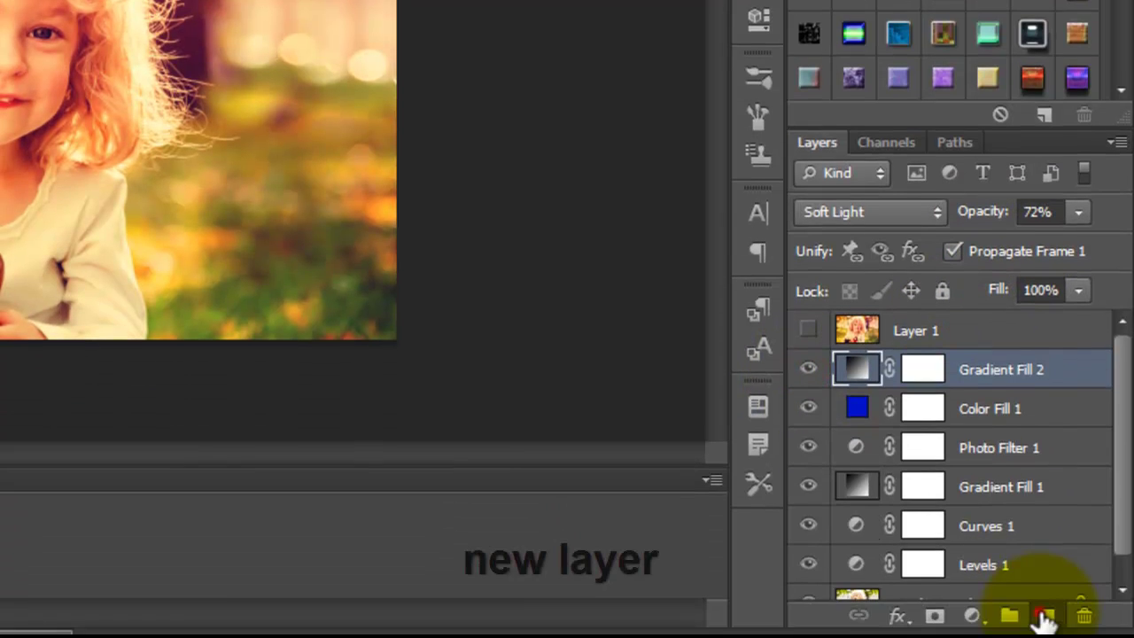
Create a new layer, set the foreground to bright orange, and choose a large soft round brush
{"action": "key", "text": "ctrl+shift+alt+n"}
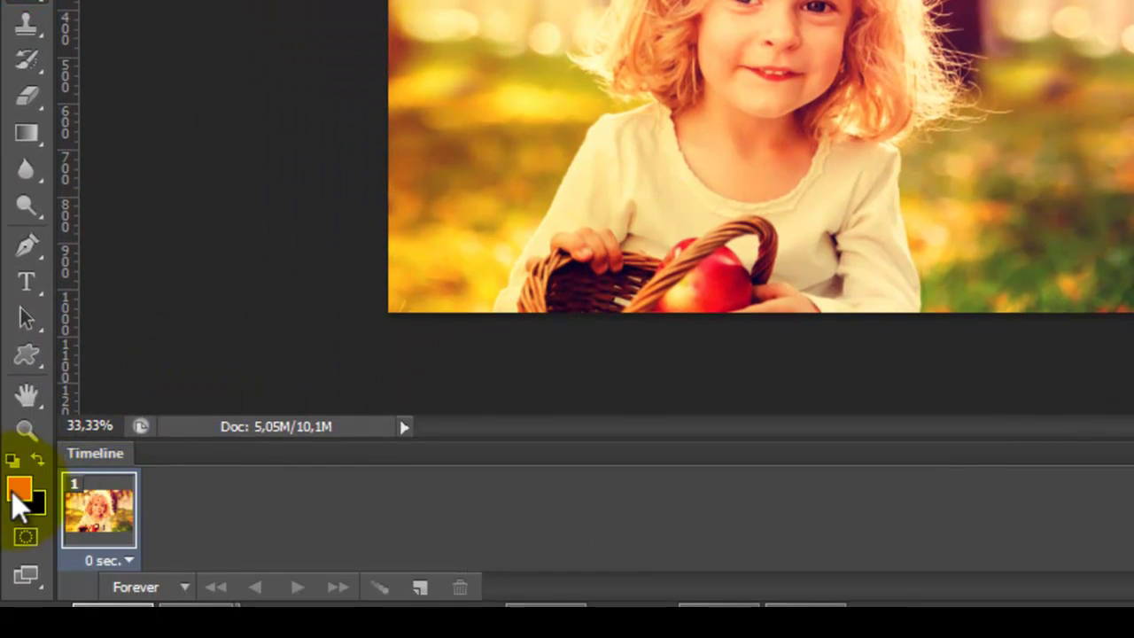
{"action": "left_click", "coordinate": [16, 493]}
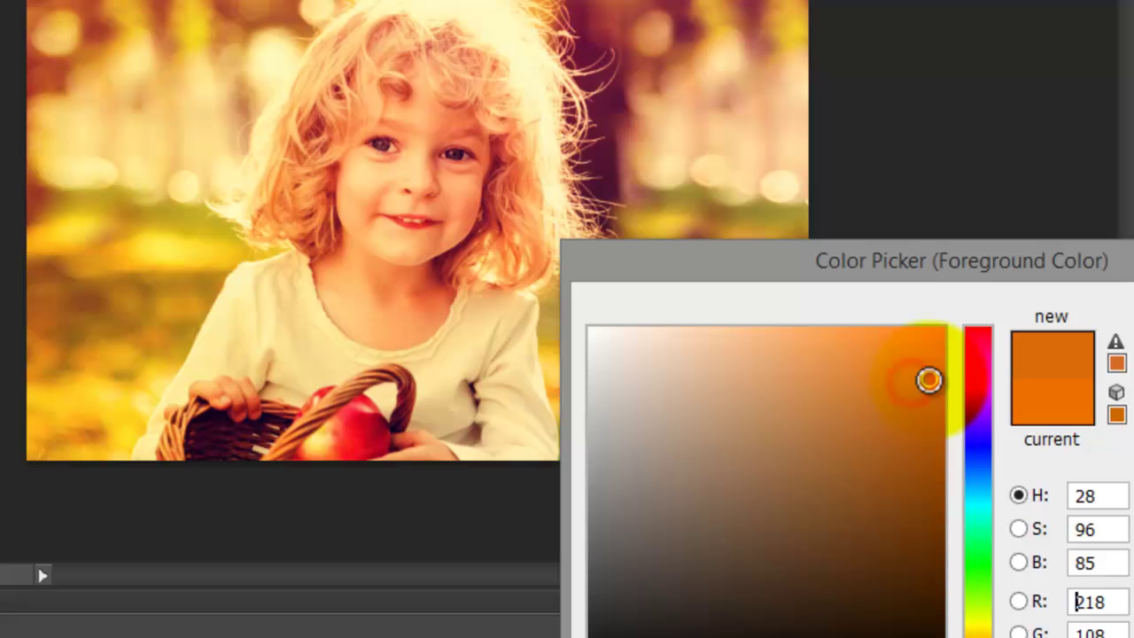
{"action": "left_click_drag", "start_coordinate": [928, 379], "coordinate": [928, 354]}
{"action": "key", "text": "Return"}
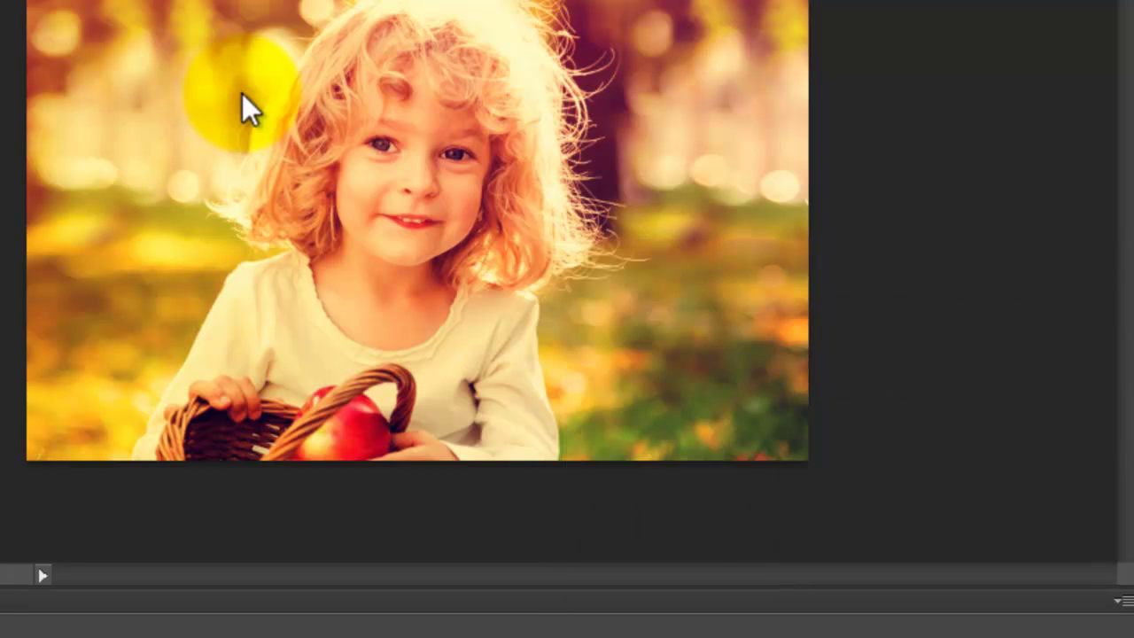
{"action": "right_click", "coordinate": [270, 102]}
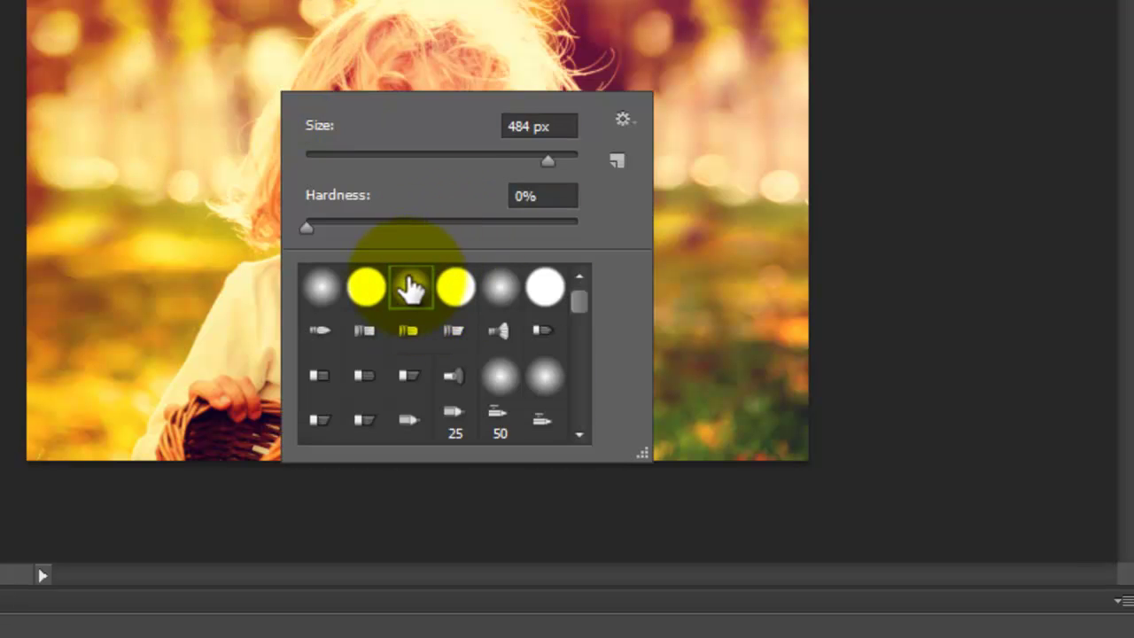
{"action": "left_click", "coordinate": [411, 286]}
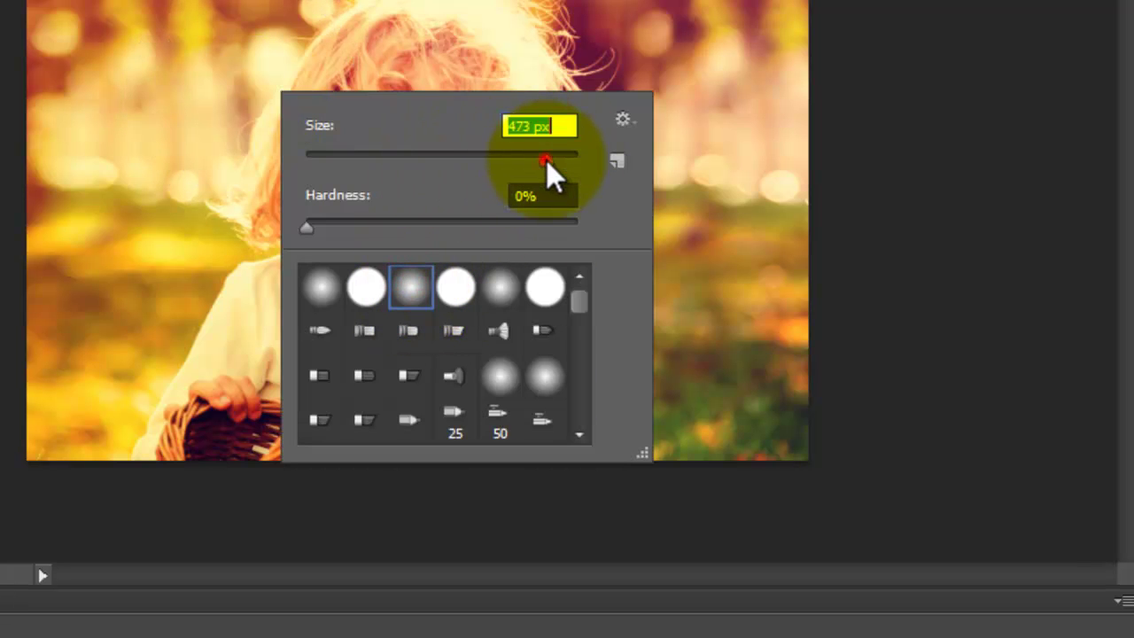
{"action": "left_click_drag", "start_coordinate": [556, 161], "coordinate": [547, 160]}
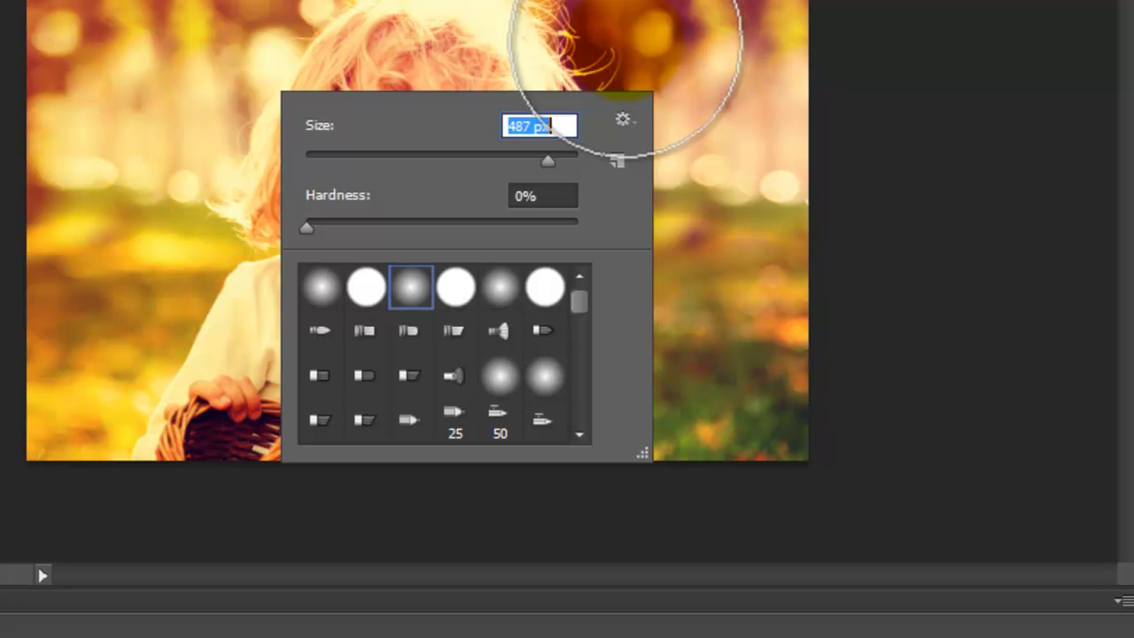
{"action": "left_click", "coordinate": [885, 121]}
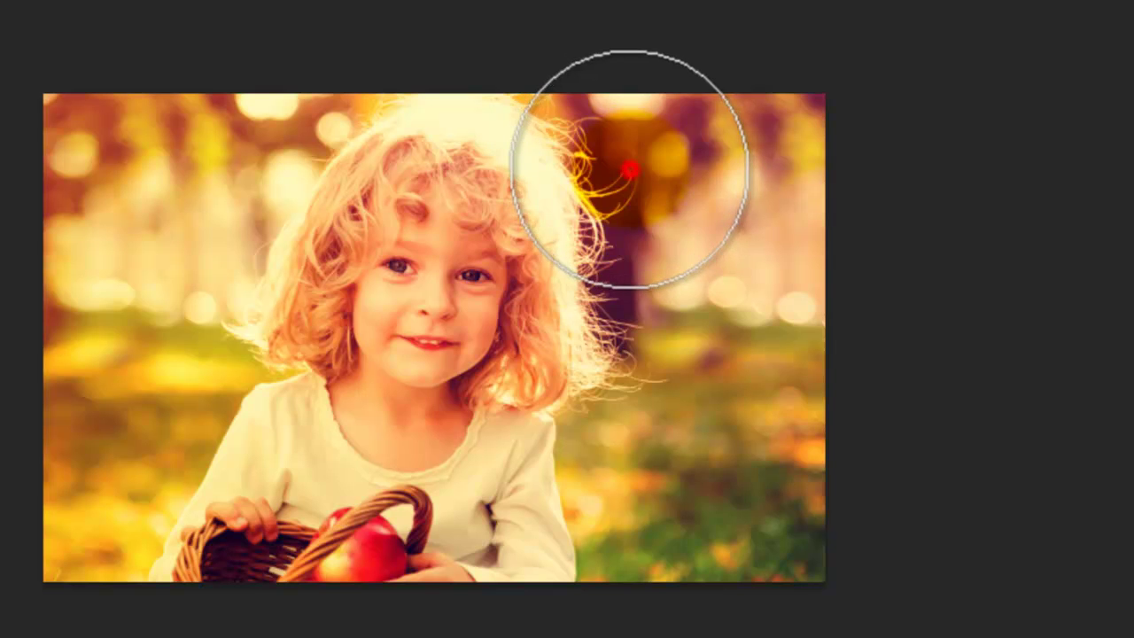
Paint an orange spot at the top right, enlarge it, and move it into place
{"action": "left_click", "coordinate": [629, 168]}
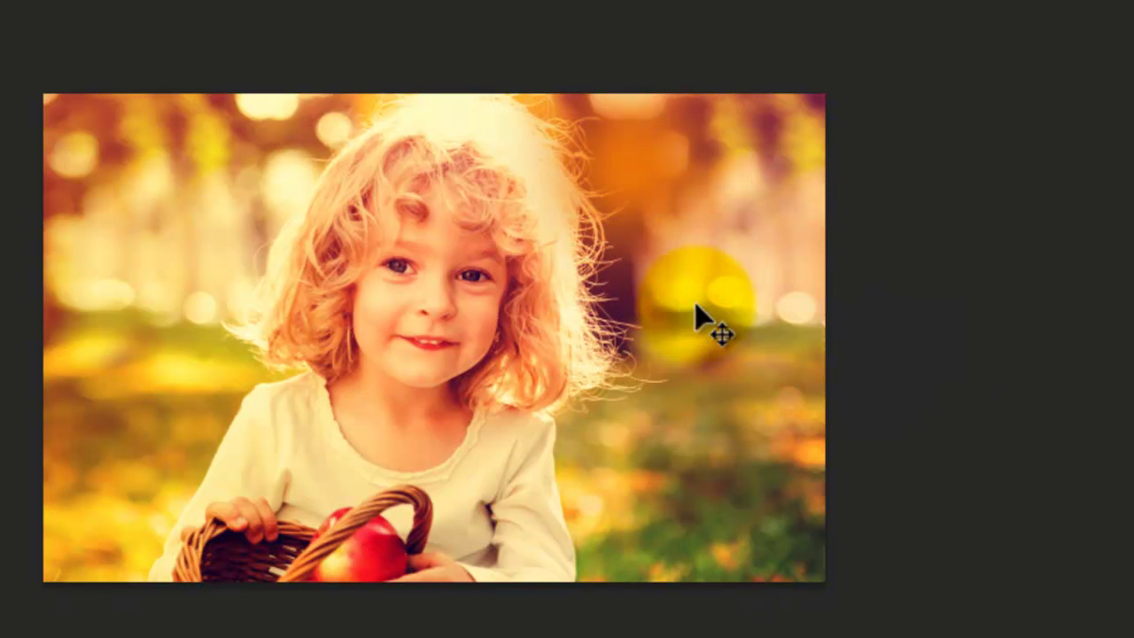
{"action": "key", "text": "ctrl+t"}
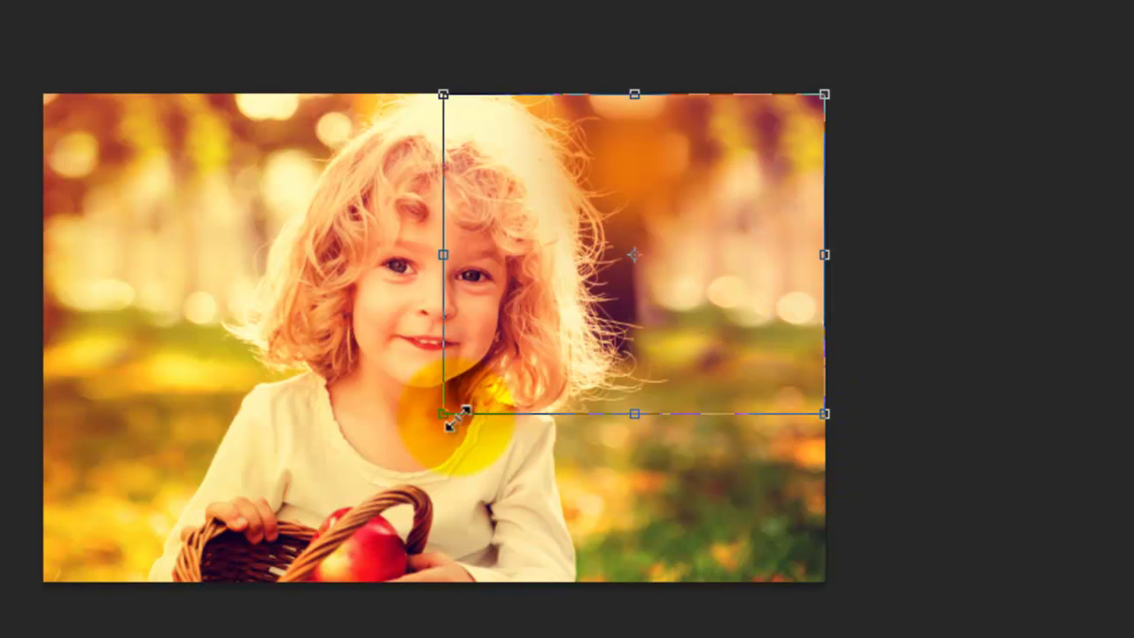
{"action": "left_click_drag", "start_coordinate": [443, 415], "coordinate": [357, 466]}
{"action": "key", "text": "v"}
{"action": "left_click", "coordinate": [552, 256]}
{"action": "left_click_drag", "start_coordinate": [624, 362], "coordinate": [627, 161]}
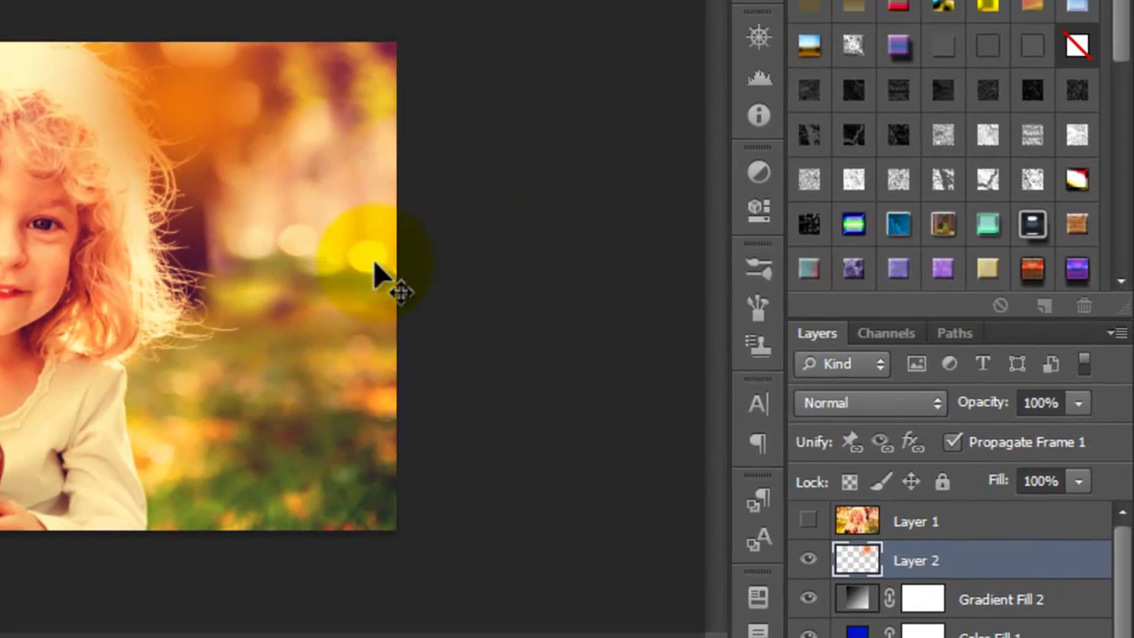
Reposition the glow and set Layer 2 to Soft Light at 89% opacity
{"action": "left_click_drag", "start_coordinate": [153, 133], "coordinate": [159, 5]}
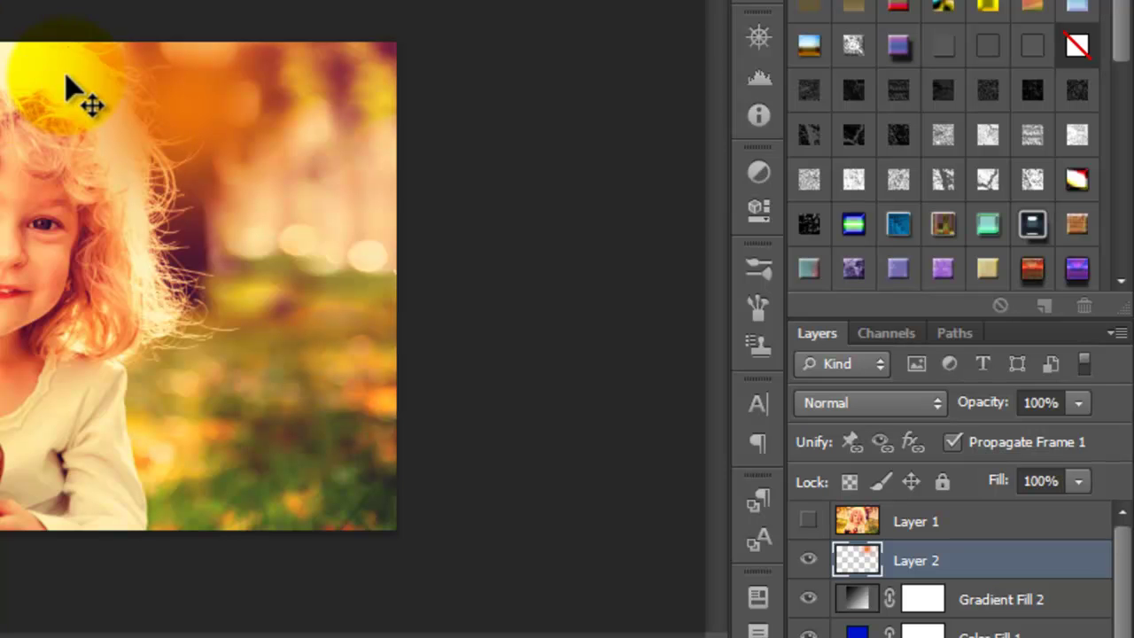
{"action": "left_click", "coordinate": [833, 403]}
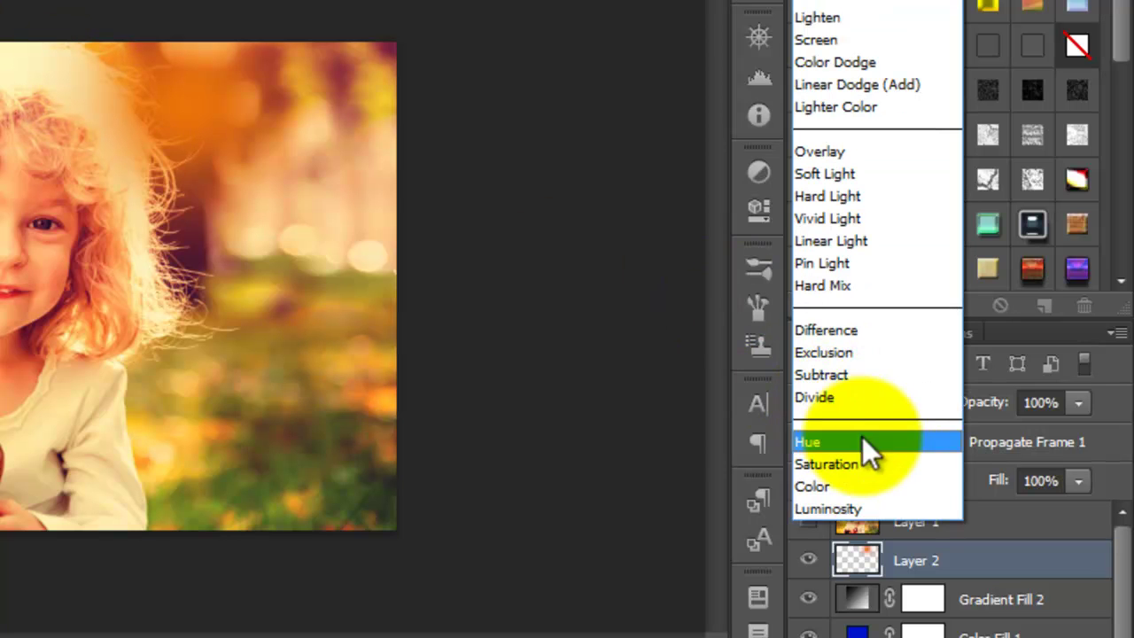
{"action": "left_click", "coordinate": [829, 173]}
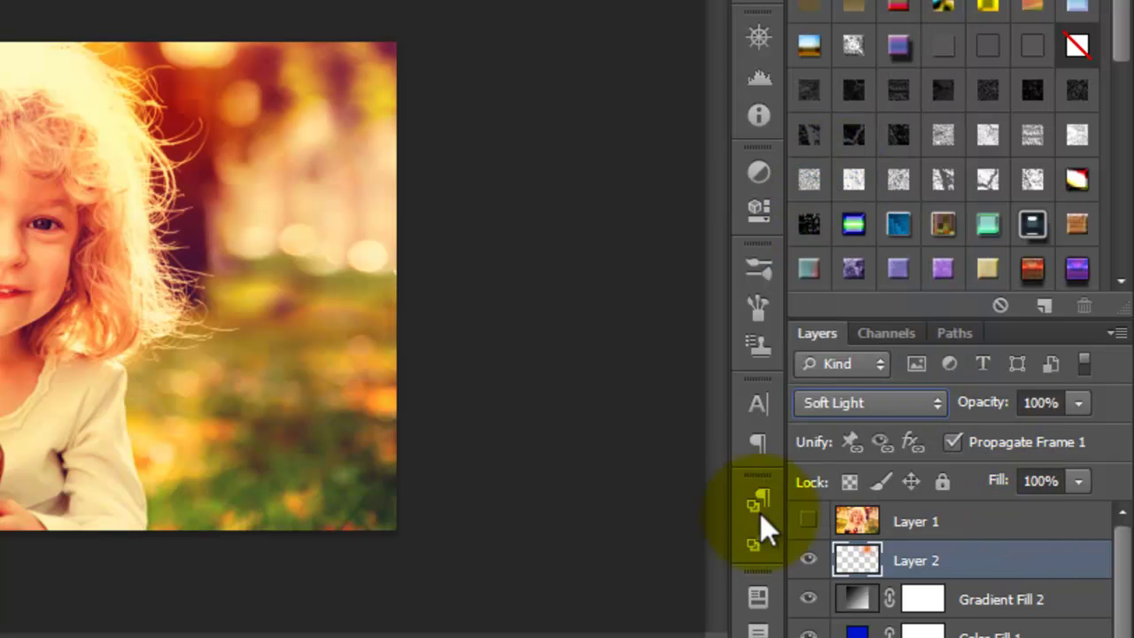
{"action": "left_click_drag", "start_coordinate": [998, 404], "coordinate": [986, 410]}
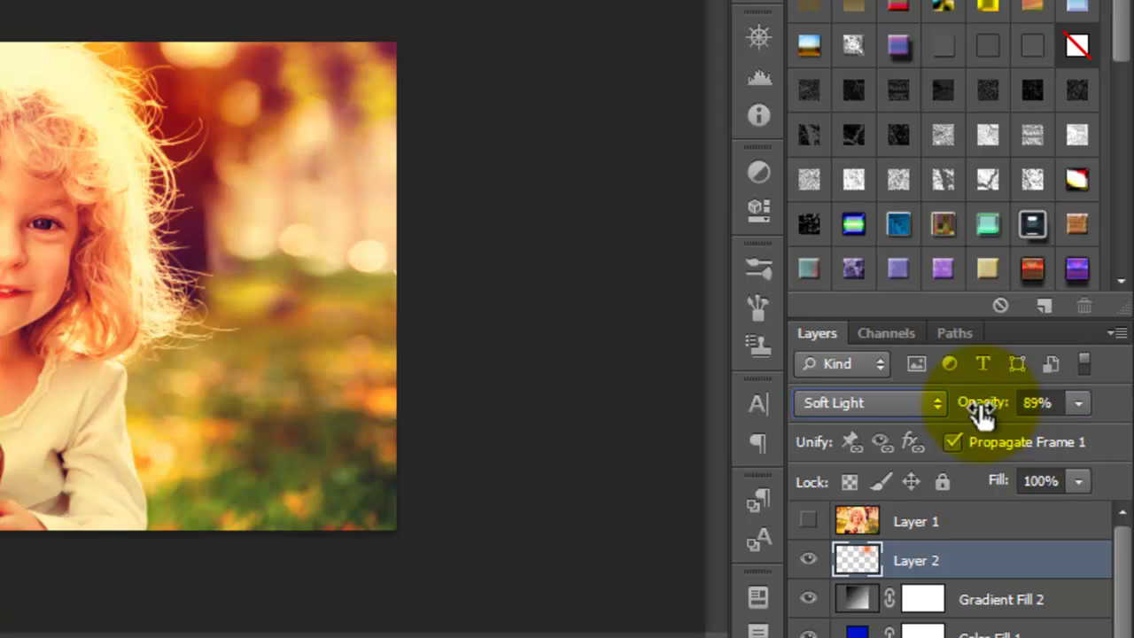